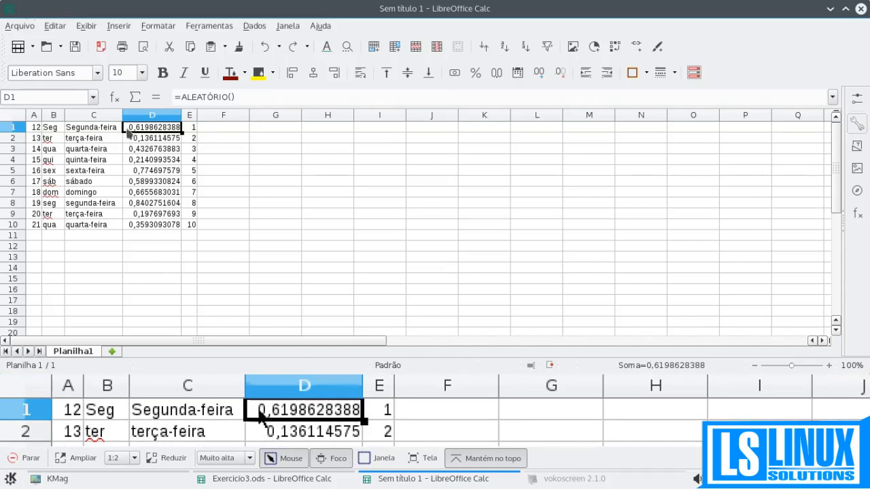
- Insert an empty row above row 1 of the data table
{"action": "left_click_drag", "start_coordinate": [38, 131], "coordinate": [184, 222]}
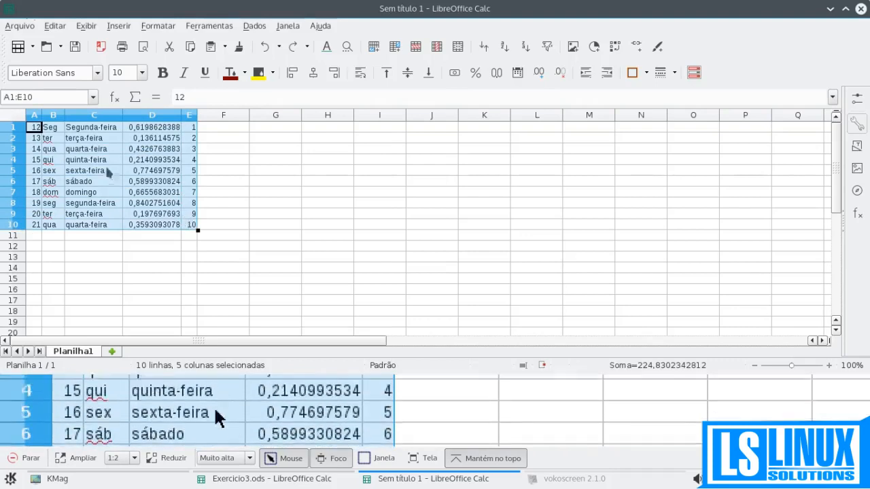
{"action": "left_click", "coordinate": [87, 160]}
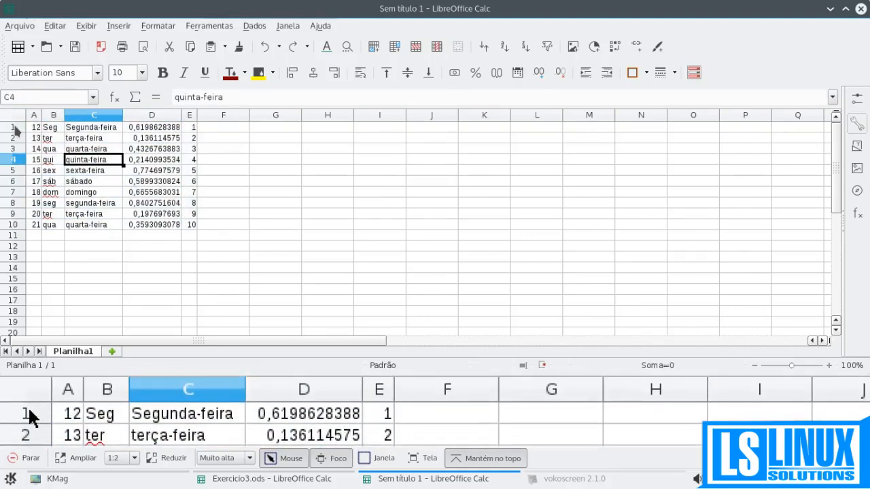
{"action": "right_click", "coordinate": [15, 129]}
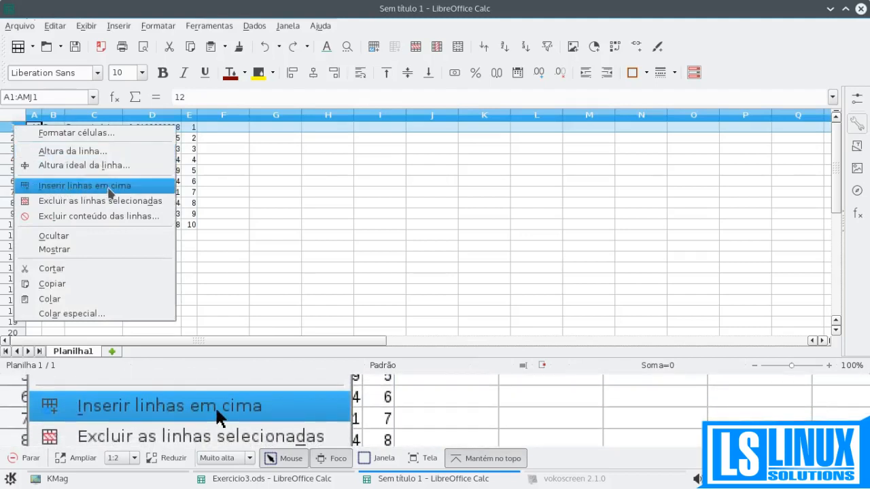
{"action": "left_click", "coordinate": [109, 187]}
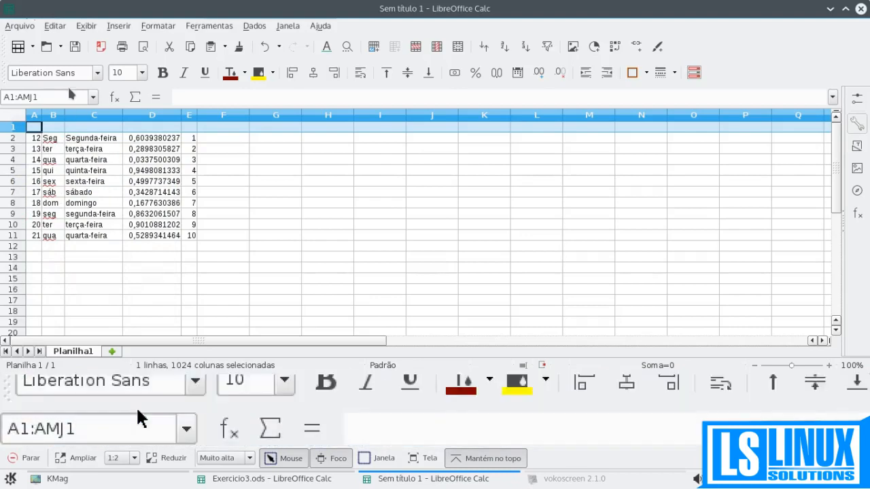
- Merge and center cells A1:E1, moving the contents of the hidden cells into the first cell
{"action": "left_click", "coordinate": [37, 128]}
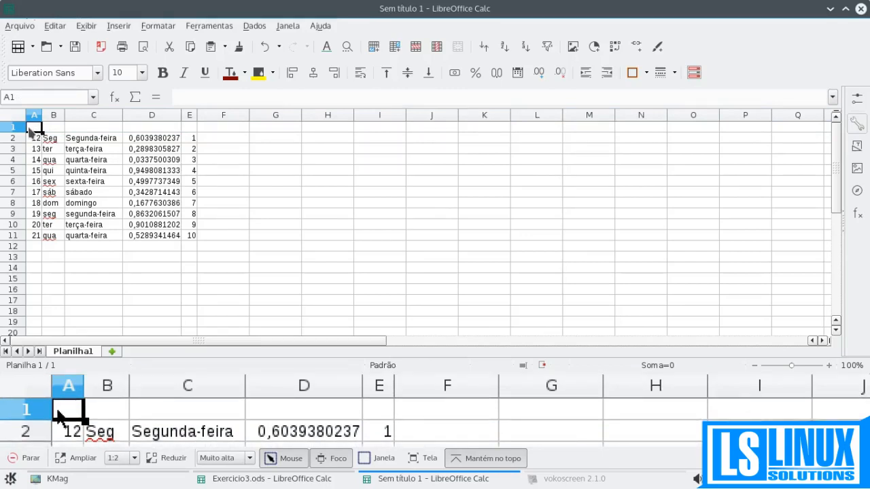
{"action": "left_click_drag", "start_coordinate": [33, 130], "coordinate": [185, 130]}
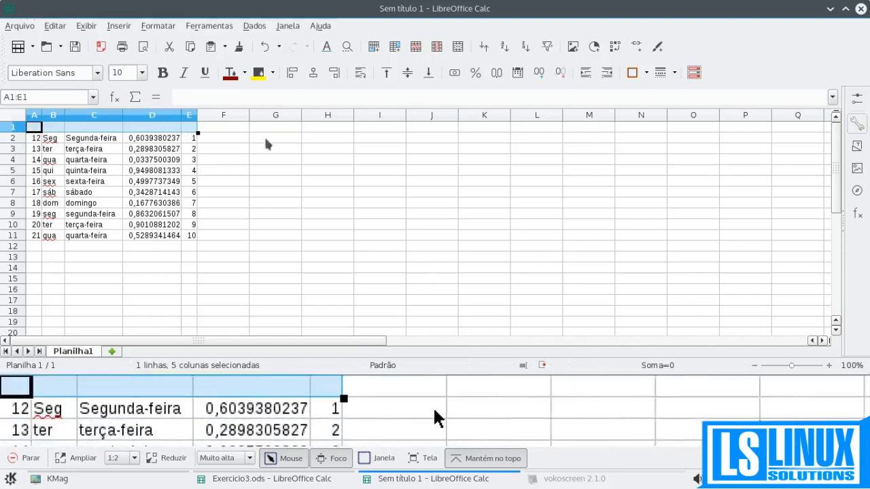
{"action": "left_click", "coordinate": [458, 47]}
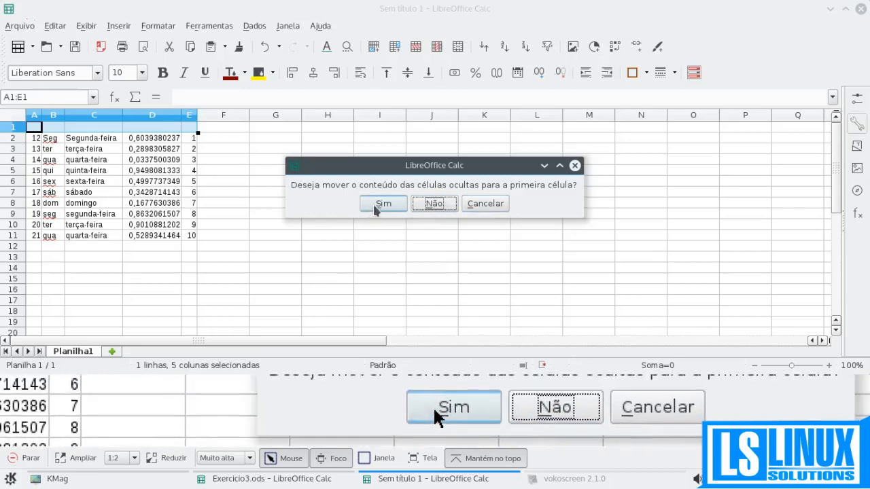
{"action": "left_click", "coordinate": [383, 204]}
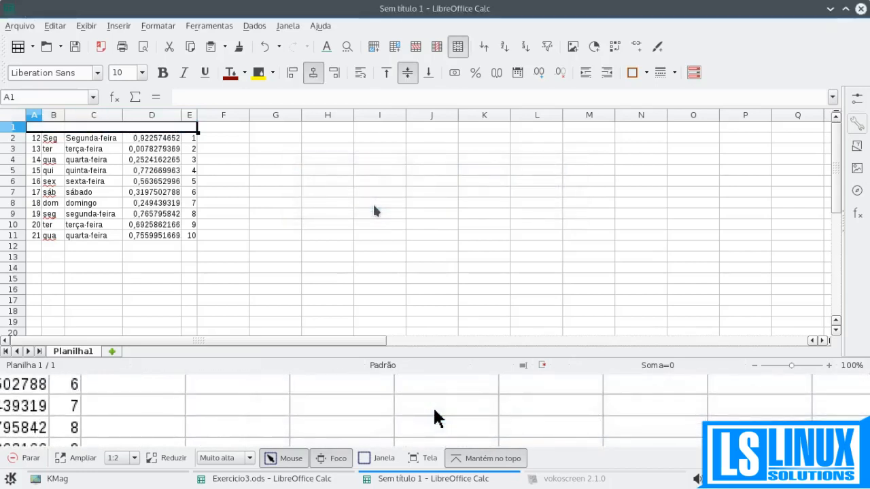
- Enter "Nome" in cell G3 and "Endereço" in cell H3
{"action": "left_click", "coordinate": [276, 151]}
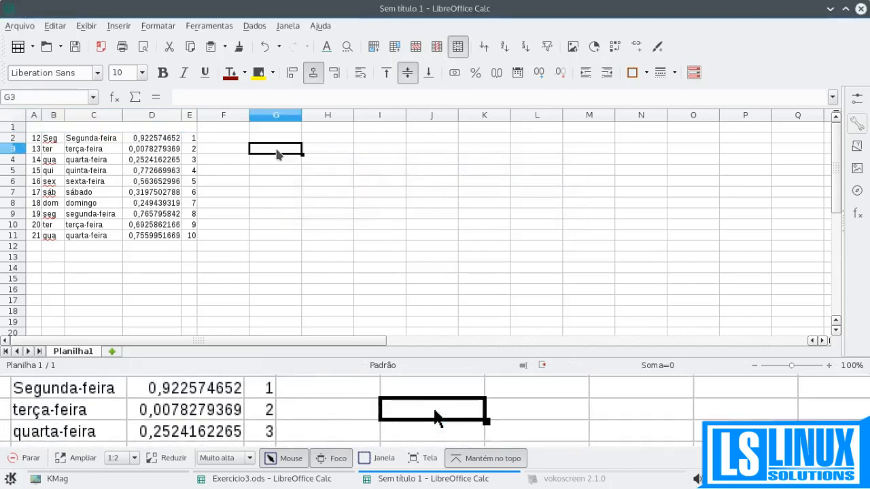
{"action": "type", "text": "Nome"}
{"action": "key", "text": "Tab"}
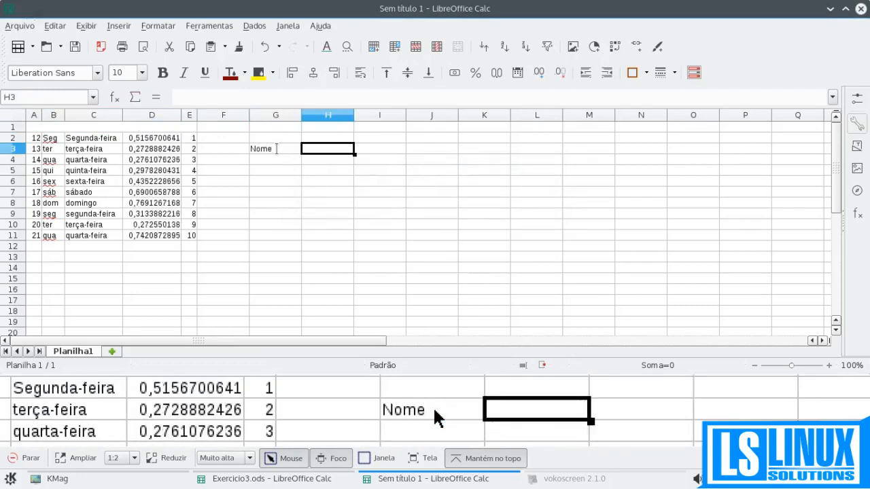
{"action": "type", "text": "Endereço"}
{"action": "key", "text": "Return"}
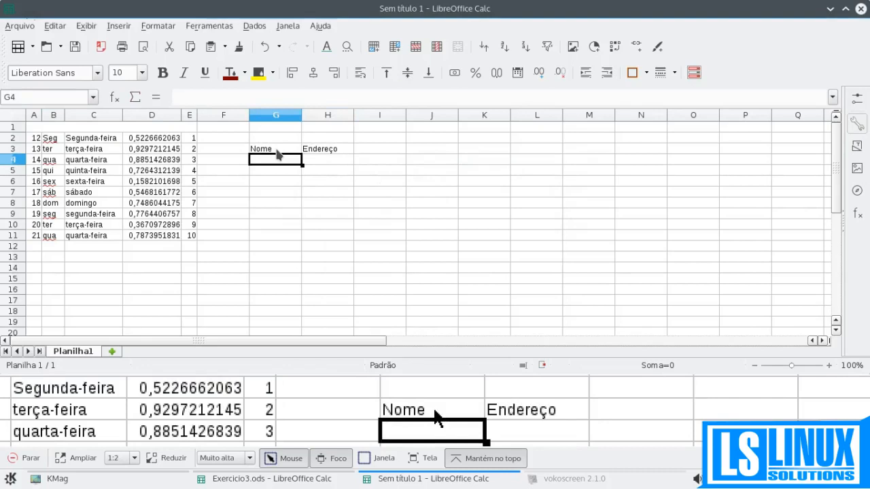
- Merge and center cells G3:H3, moving the hidden cell's content into the first cell
{"action": "left_click", "coordinate": [277, 151]}
{"action": "left_click_drag", "start_coordinate": [277, 151], "coordinate": [330, 155]}
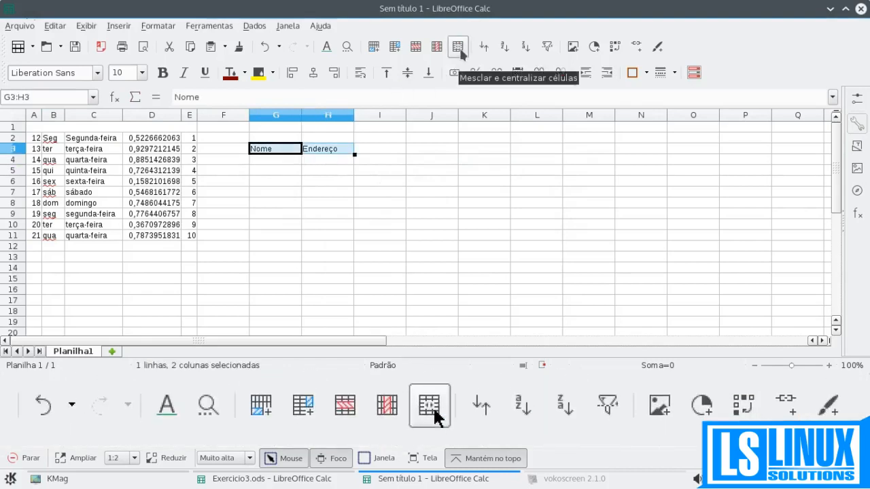
{"action": "left_click", "coordinate": [458, 48]}
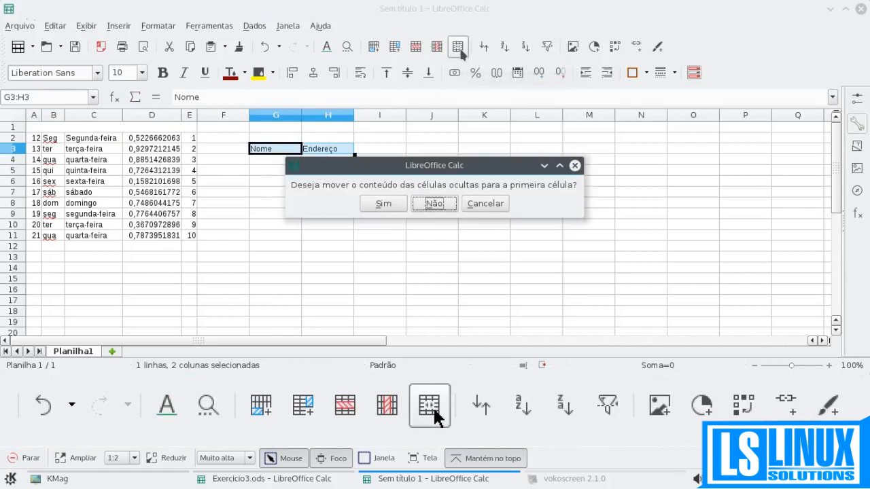
{"action": "left_click", "coordinate": [367, 202]}
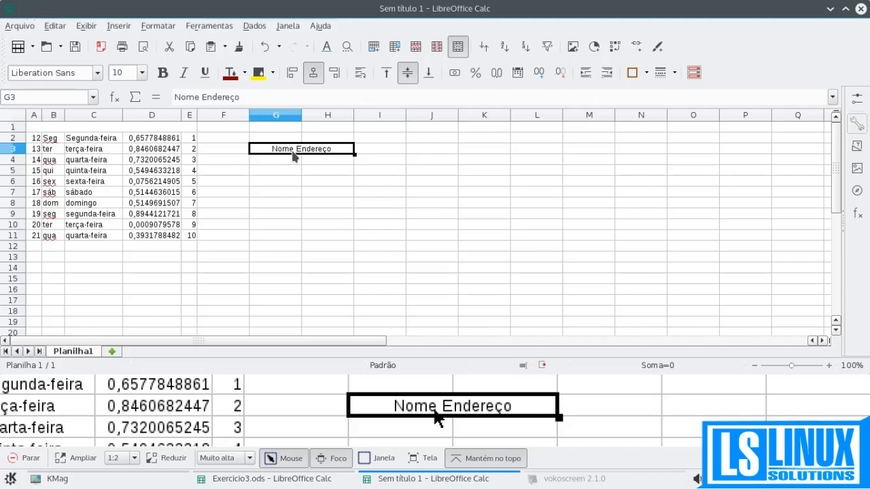
- Enter "Nome" in cell G4, then merge and center it with the empty cell H4
{"action": "left_click", "coordinate": [272, 162]}
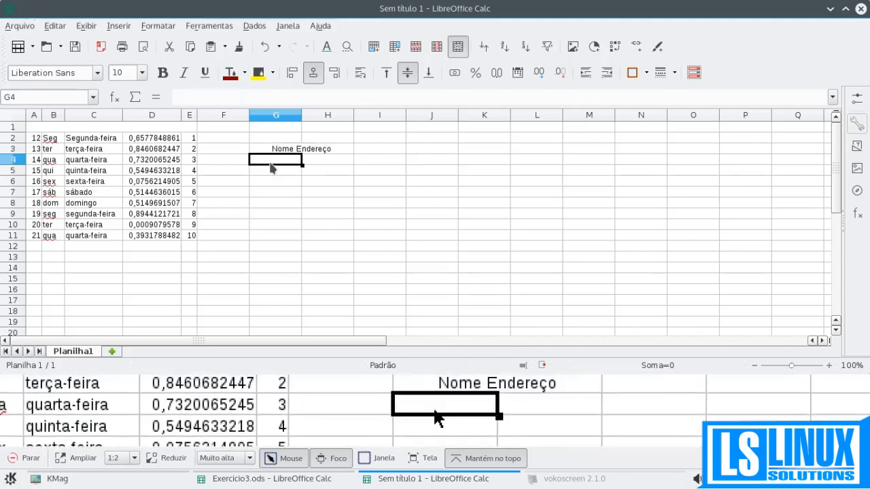
{"action": "type", "text": "Nome"}
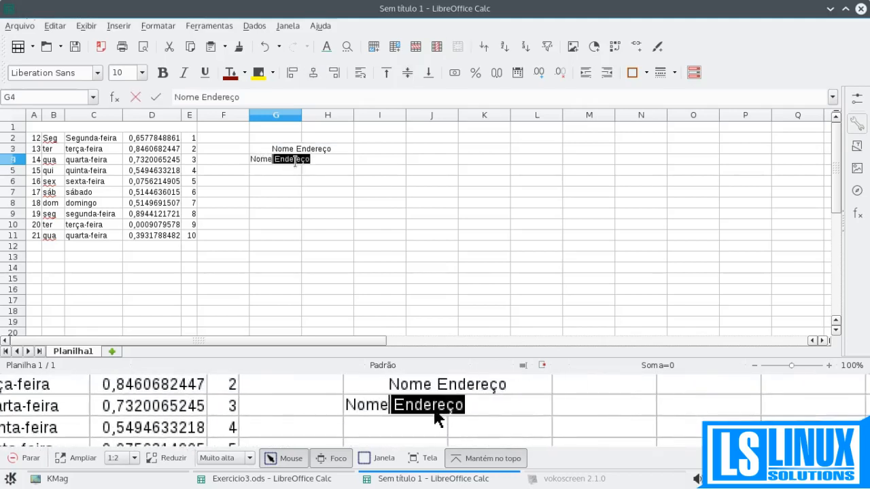
{"action": "key", "text": "BackSpace"}
{"action": "key", "text": "Return"}
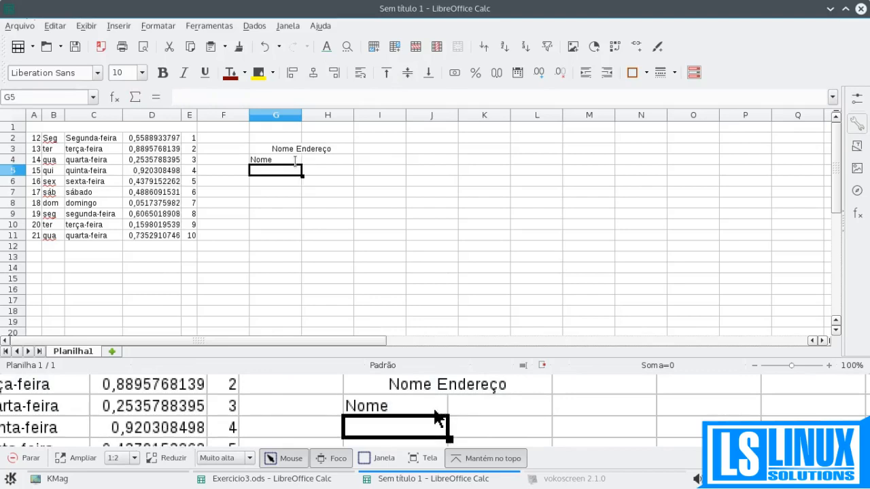
{"action": "left_click_drag", "start_coordinate": [295, 161], "coordinate": [307, 161]}
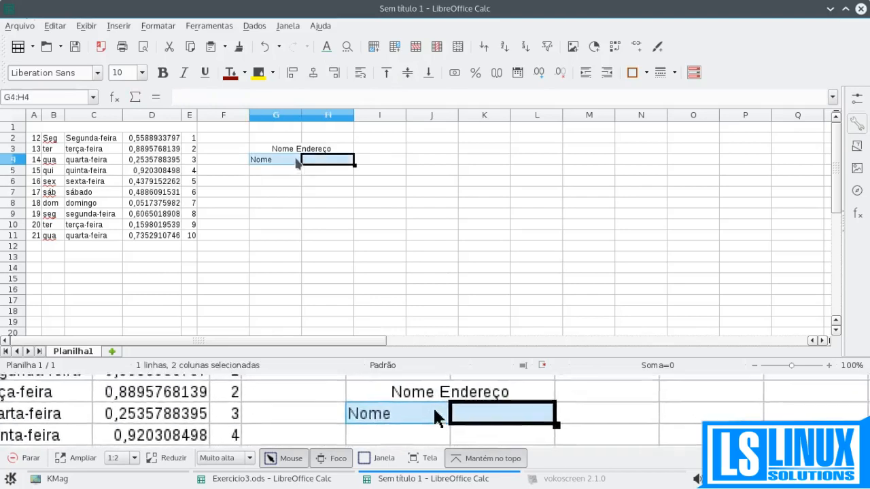
{"action": "left_click", "coordinate": [457, 48]}
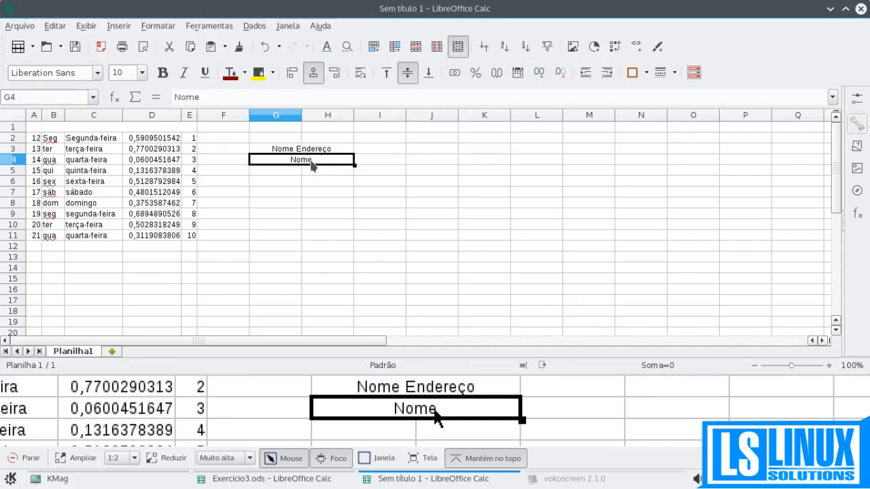
- Enter "Endereço" in cell H5, leaving G5 empty
{"action": "left_click", "coordinate": [313, 175]}
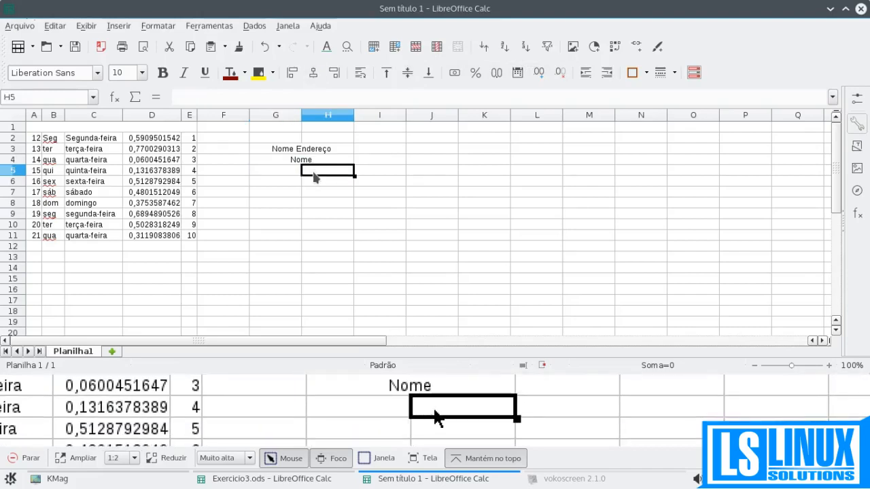
{"action": "type", "text": "Enre"}
{"action": "key", "text": "BackSpace"}
{"action": "key", "text": "BackSpace"}
{"action": "type", "text": "dereço"}
{"action": "key", "text": "Return"}
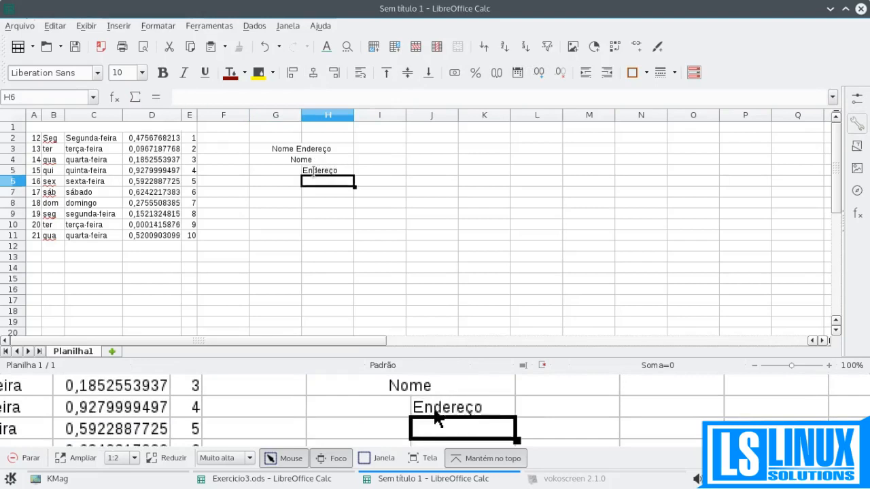
- Merge and center cells G5:H5, moving the hidden cell's content into the first cell
{"action": "left_click_drag", "start_coordinate": [313, 171], "coordinate": [286, 171]}
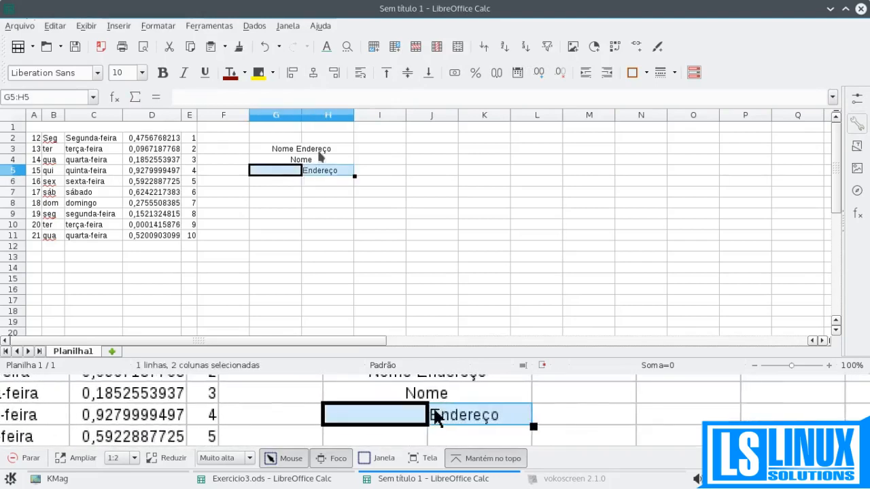
{"action": "left_click", "coordinate": [457, 46]}
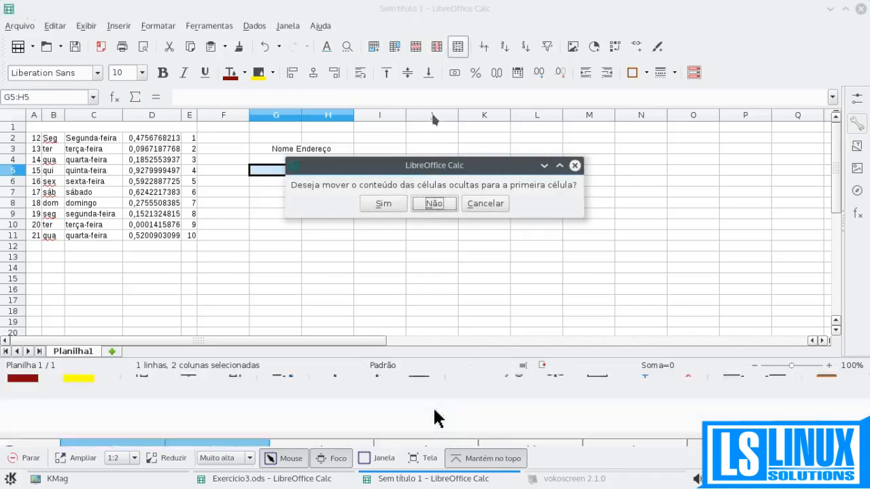
{"action": "left_click", "coordinate": [373, 203]}
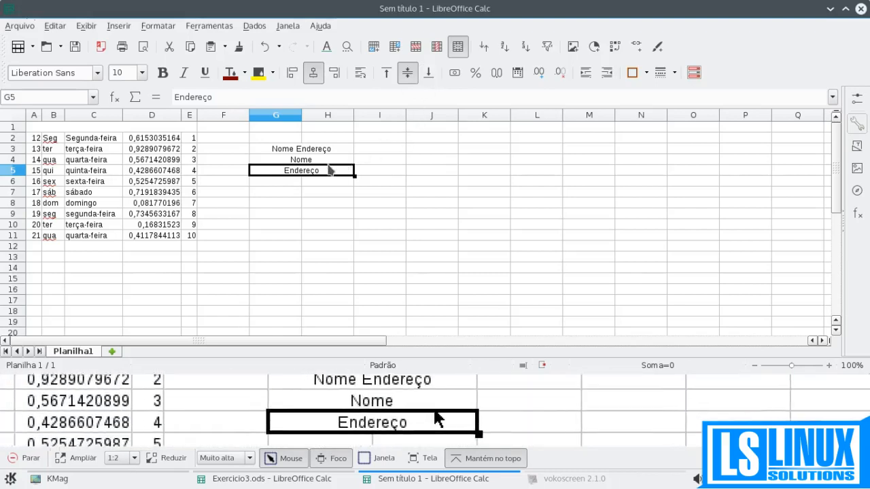
- Split the merged cell G5:H5 back into separate cells and check it against the merged cells in rows 3 and 4
{"action": "left_click", "coordinate": [455, 48]}
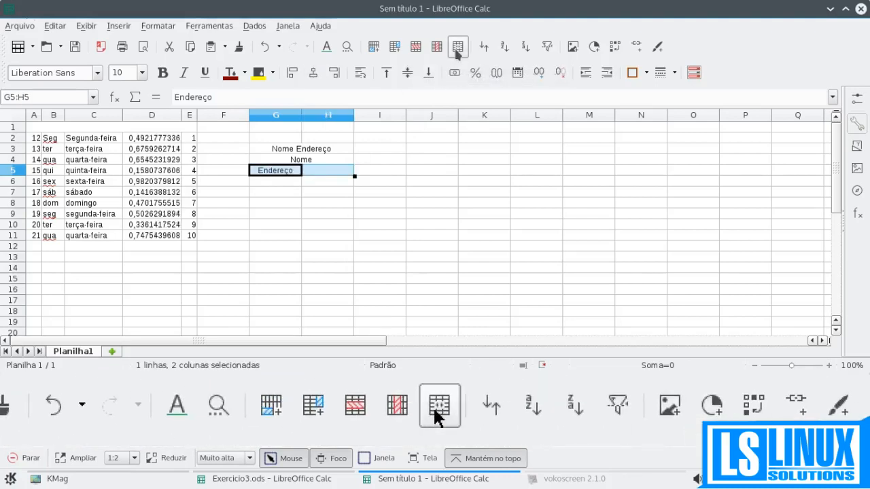
{"action": "left_click", "coordinate": [272, 173]}
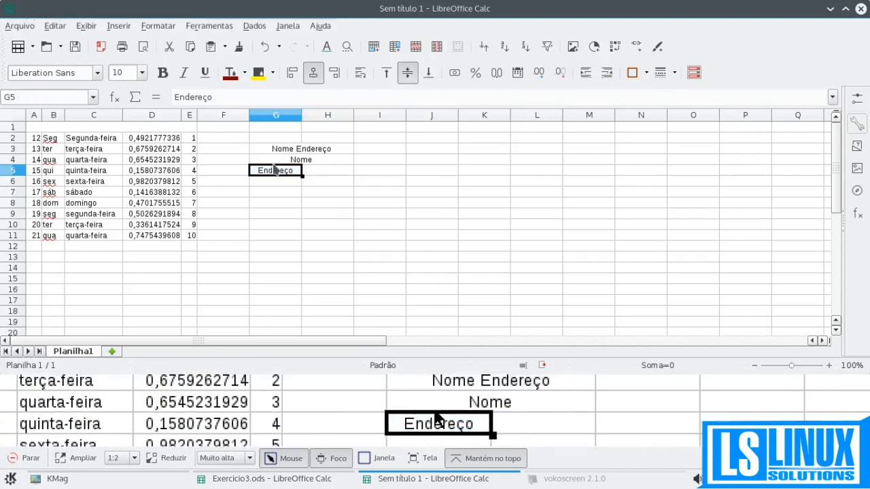
{"action": "left_click", "coordinate": [327, 174]}
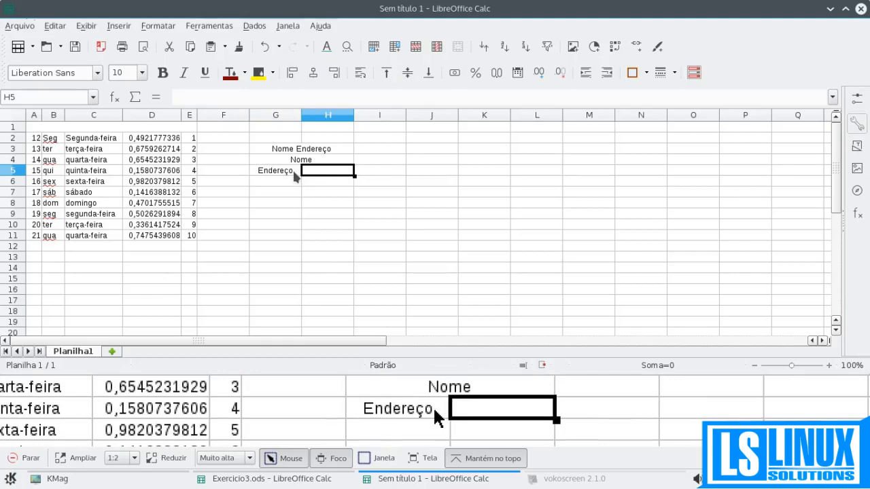
{"action": "left_click", "coordinate": [293, 170]}
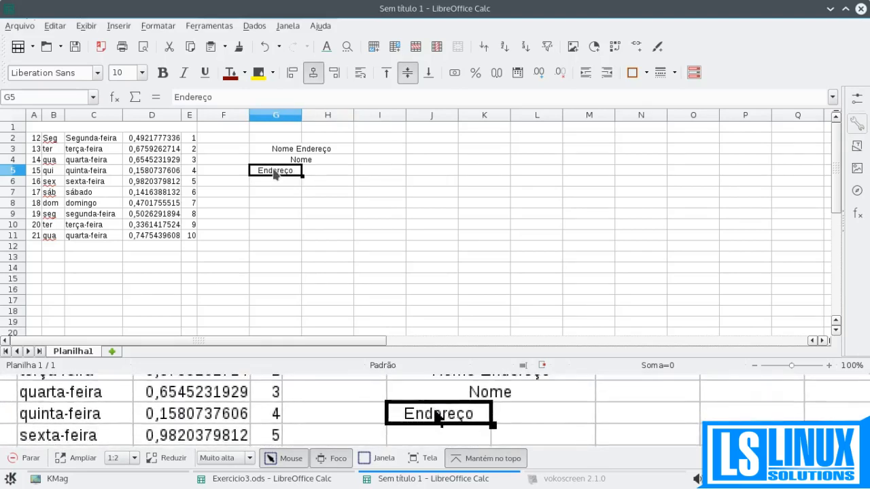
{"action": "left_click", "coordinate": [324, 182]}
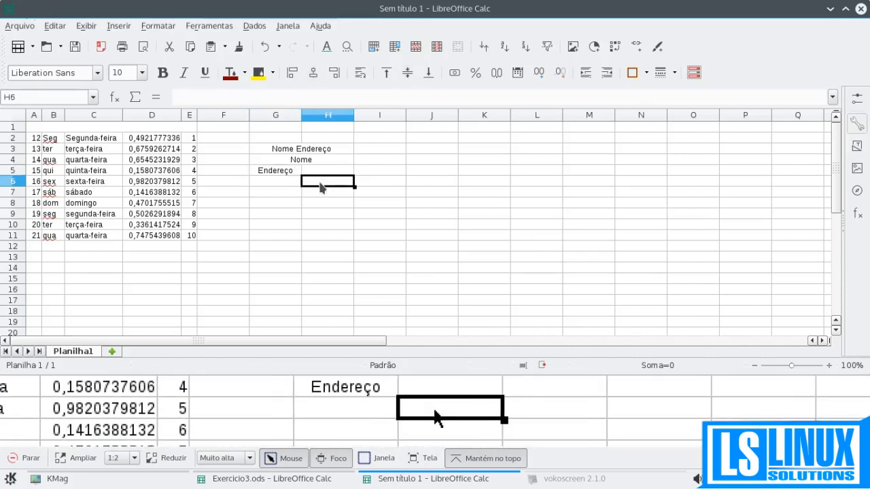
{"action": "left_click", "coordinate": [294, 151]}
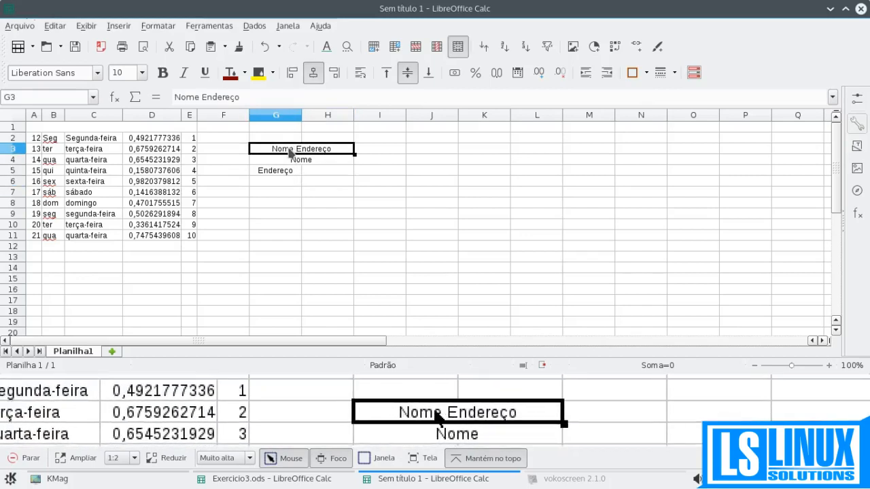
{"action": "left_click", "coordinate": [302, 164]}
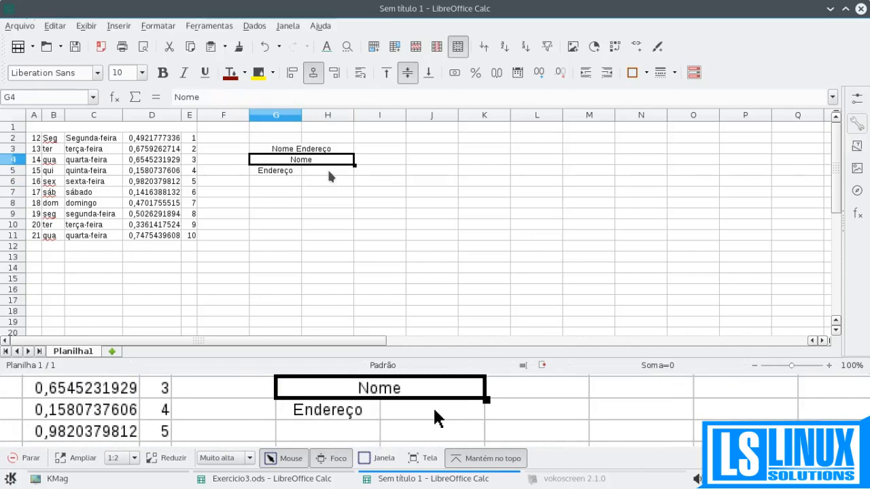
- Enter "Nome" in cell G6 and "Endereço" in cell H6
{"action": "left_click", "coordinate": [261, 179]}
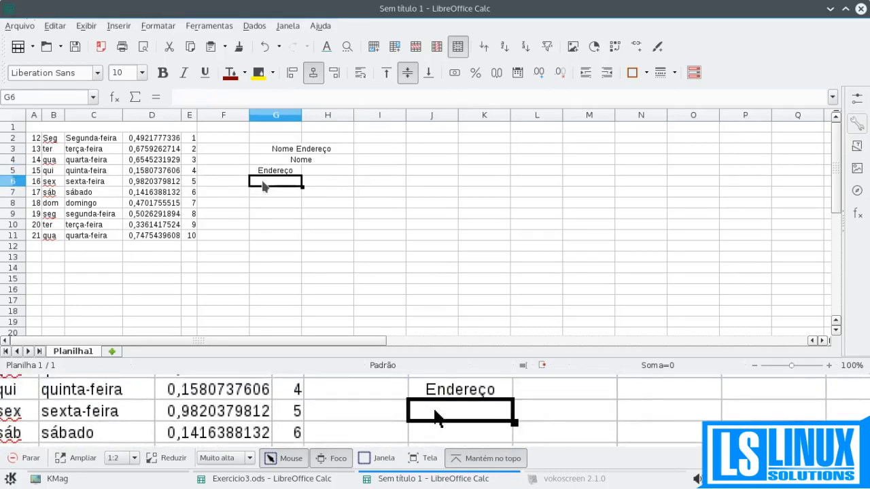
{"action": "type", "text": "Nome"}
{"action": "key", "text": "Tab"}
{"action": "type", "text": "Endere"}
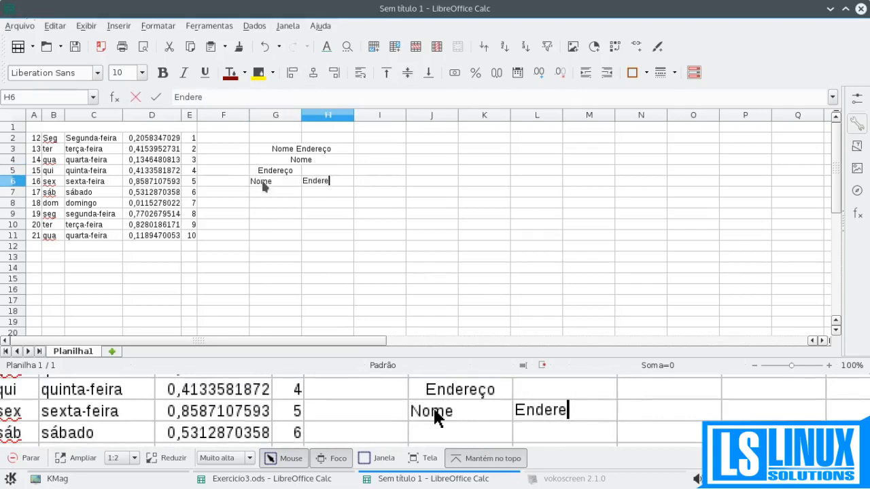
{"action": "key", "text": "Return"}
- Merge and center cells G6:H6 without moving the hidden cell's content into the first cell
{"action": "left_click_drag", "start_coordinate": [264, 185], "coordinate": [316, 182]}
{"action": "left_click", "coordinate": [457, 46]}
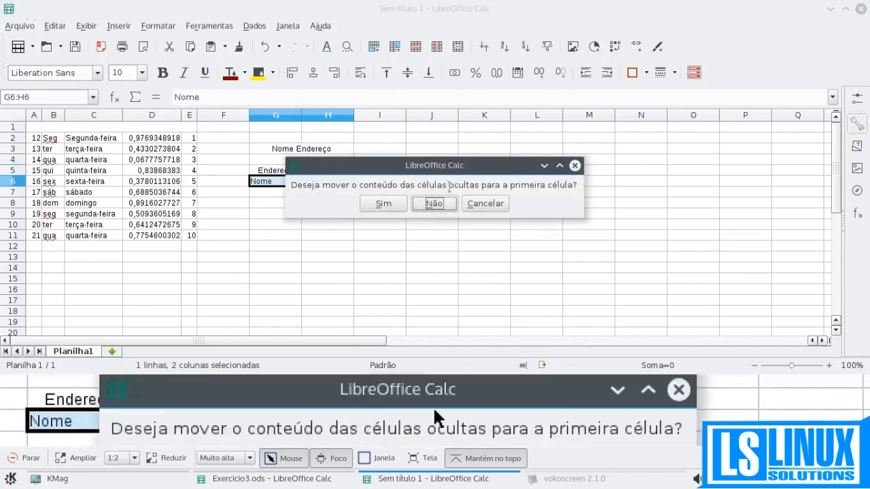
{"action": "left_click", "coordinate": [442, 203]}
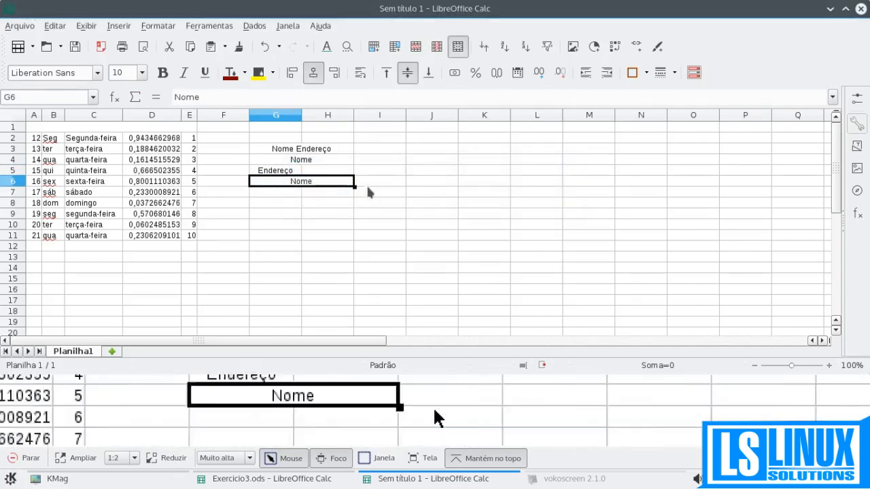
- Clear cell G5 and enter "Endereço" in cell H5
{"action": "left_click", "coordinate": [293, 173]}
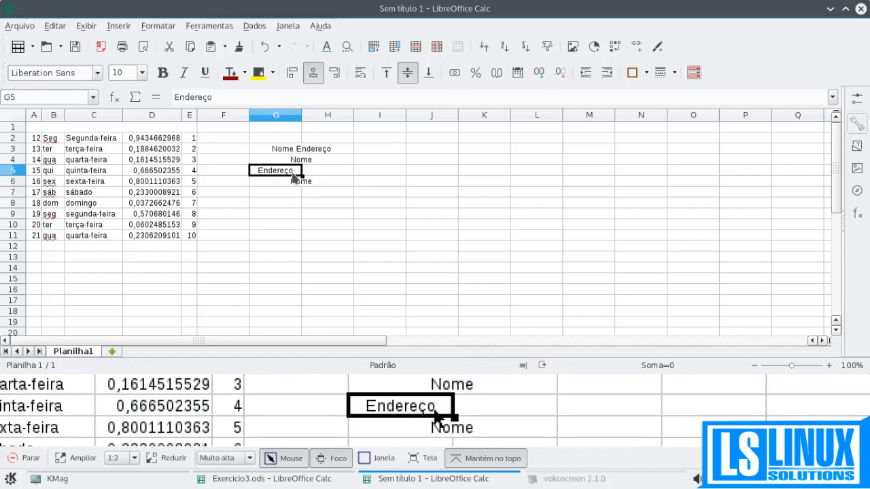
{"action": "key", "text": "Delete"}
{"action": "key", "text": "Right"}
{"action": "type", "text": "End"}
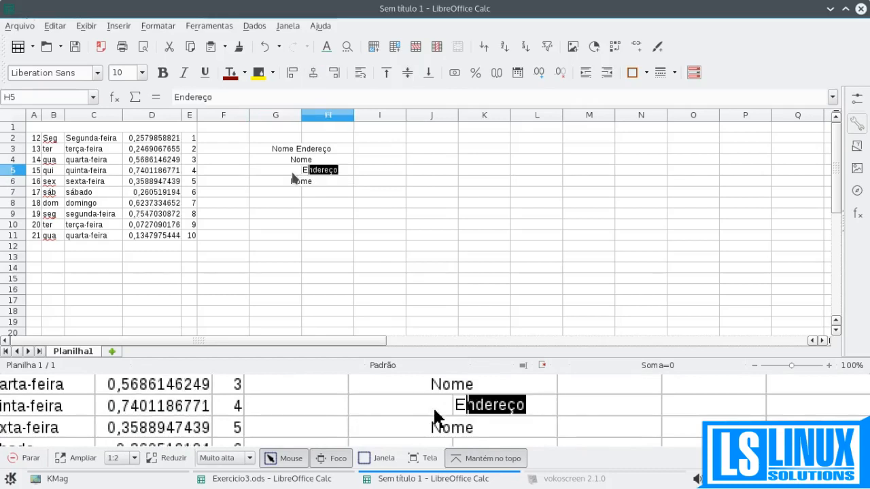
{"action": "key", "text": "Return"}
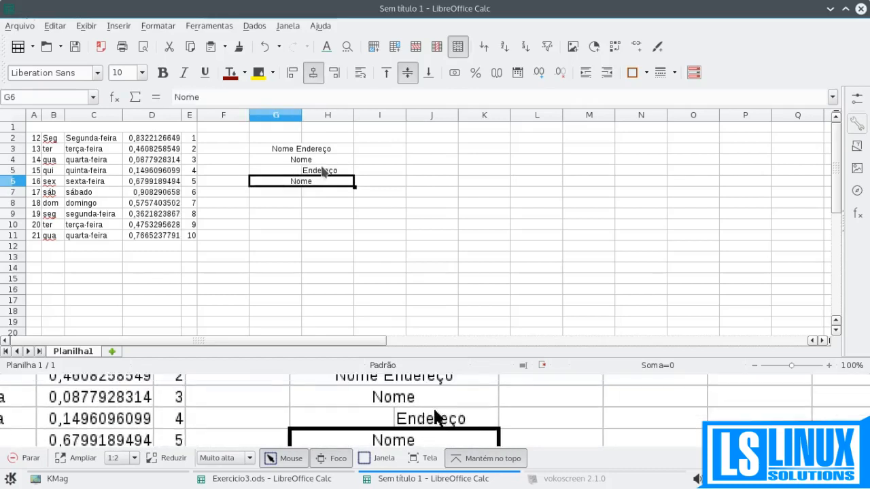
- Merge and center cells G5:H5, moving the hidden cell's content into the first cell, and compare it with the merged cell in row 6
{"action": "left_click_drag", "start_coordinate": [319, 173], "coordinate": [300, 174]}
{"action": "left_click", "coordinate": [454, 48]}
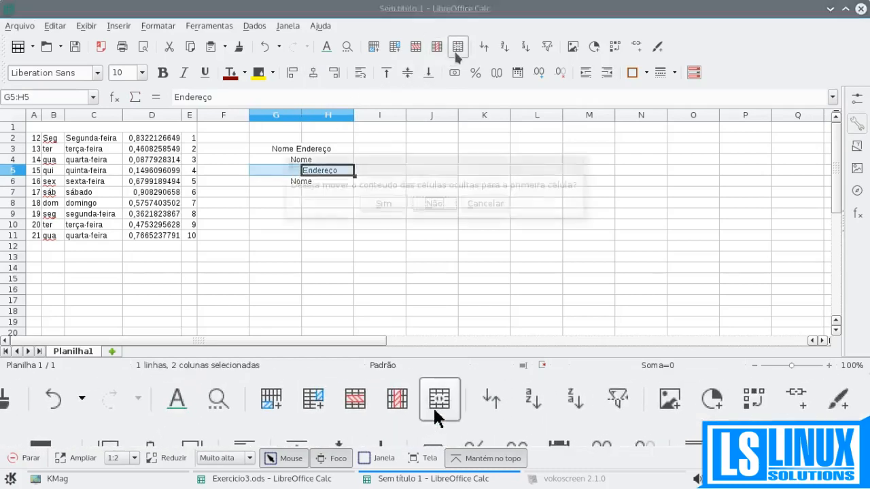
{"action": "left_click", "coordinate": [385, 204]}
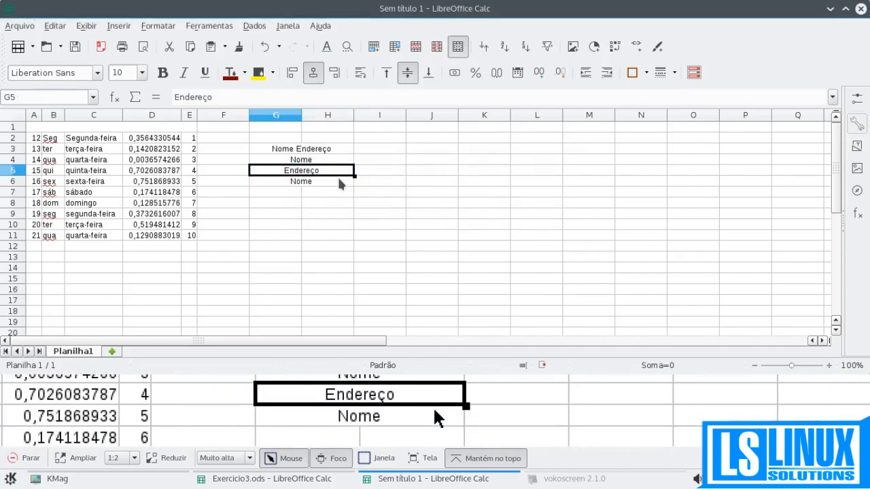
{"action": "left_click", "coordinate": [306, 186]}
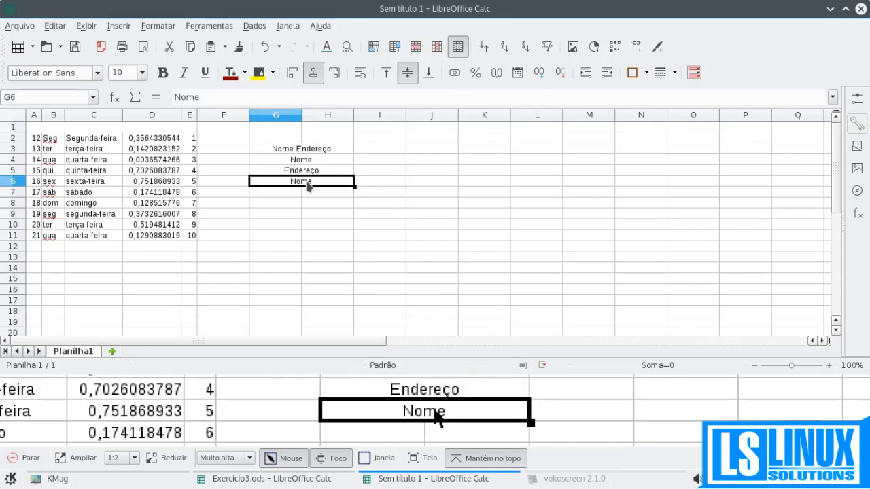
- Delete the contents of the merged cells in columns G and H and split them back into separate cells
{"action": "left_click_drag", "start_coordinate": [290, 148], "coordinate": [301, 192]}
{"action": "key", "text": "Delete"}
{"action": "left_click", "coordinate": [311, 147]}
{"action": "left_click_drag", "start_coordinate": [309, 140], "coordinate": [306, 190]}
{"action": "left_click_drag", "start_coordinate": [252, 142], "coordinate": [313, 193]}
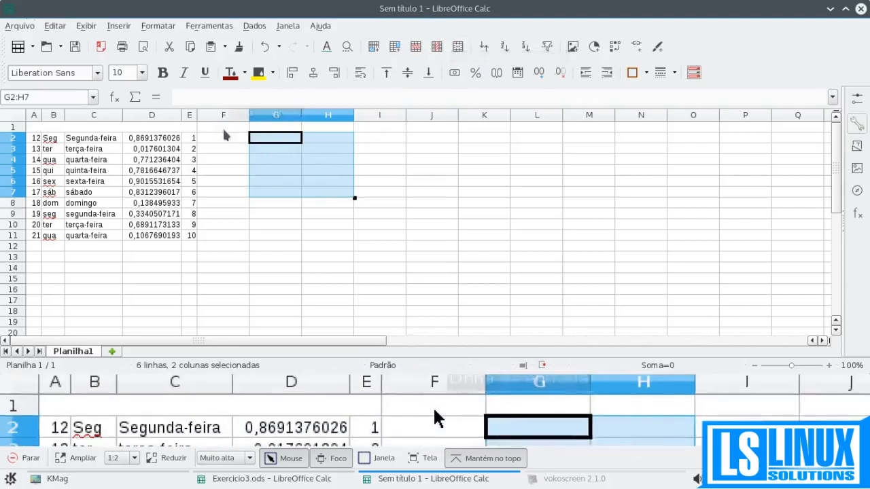
{"action": "left_click", "coordinate": [223, 126]}
{"action": "left_click", "coordinate": [153, 129]}
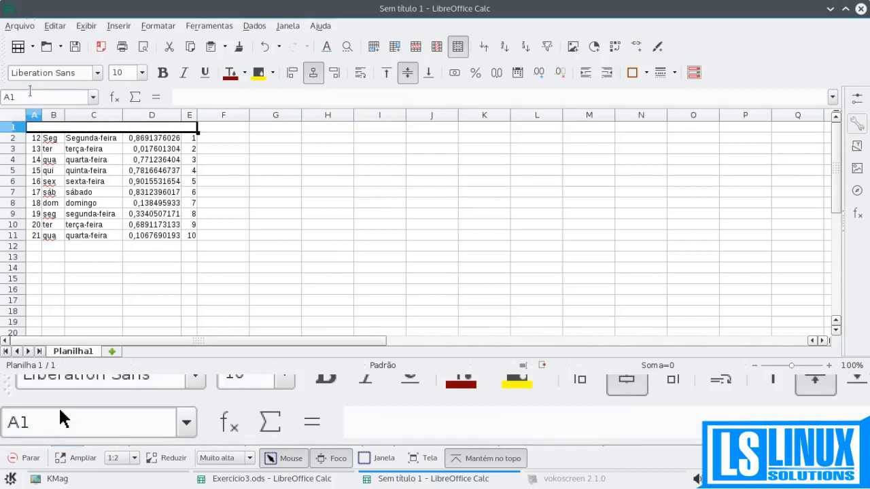
- Merge and center the empty cells G3:H3, and do the same for G4:J4
{"action": "left_click_drag", "start_coordinate": [262, 147], "coordinate": [319, 145]}
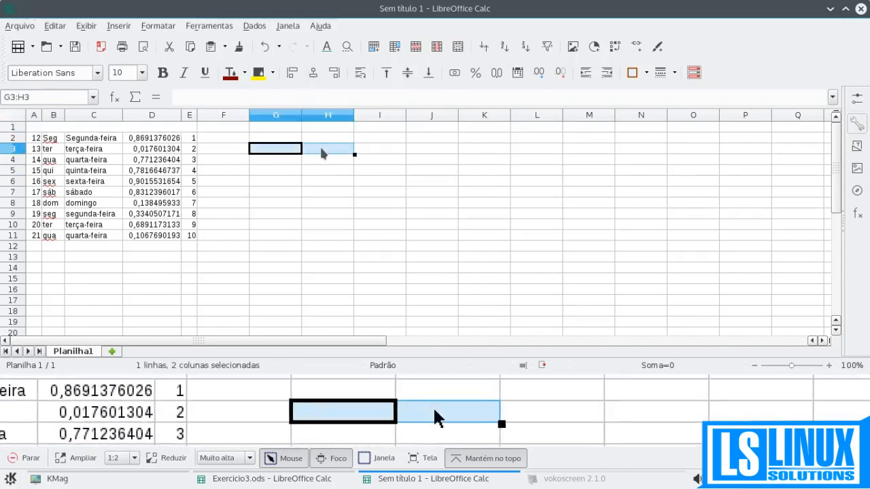
{"action": "left_click", "coordinate": [445, 45]}
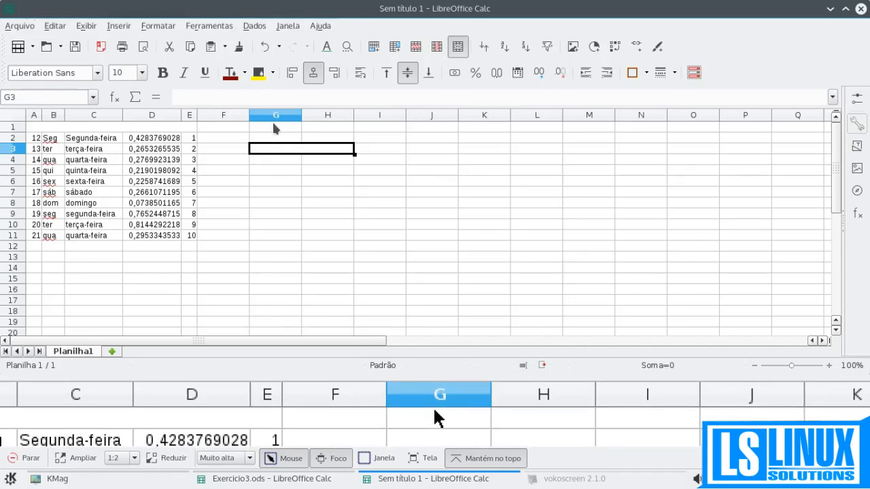
{"action": "left_click_drag", "start_coordinate": [280, 161], "coordinate": [406, 168]}
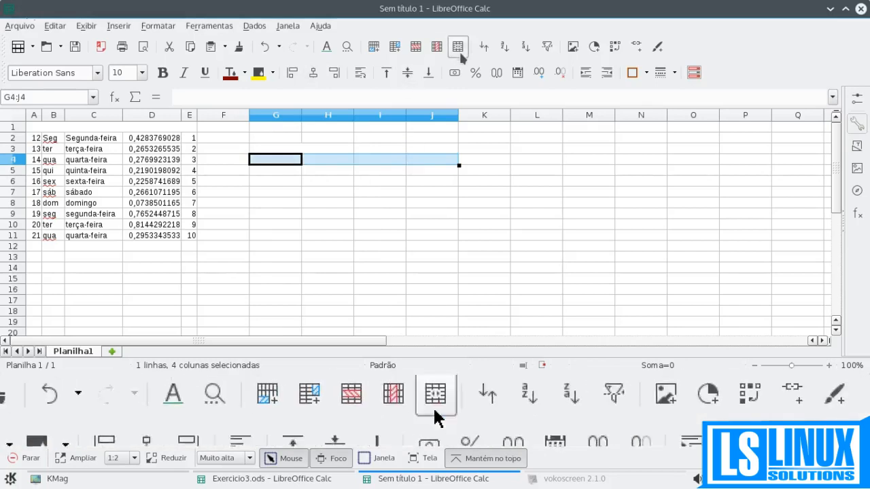
{"action": "left_click", "coordinate": [458, 47]}
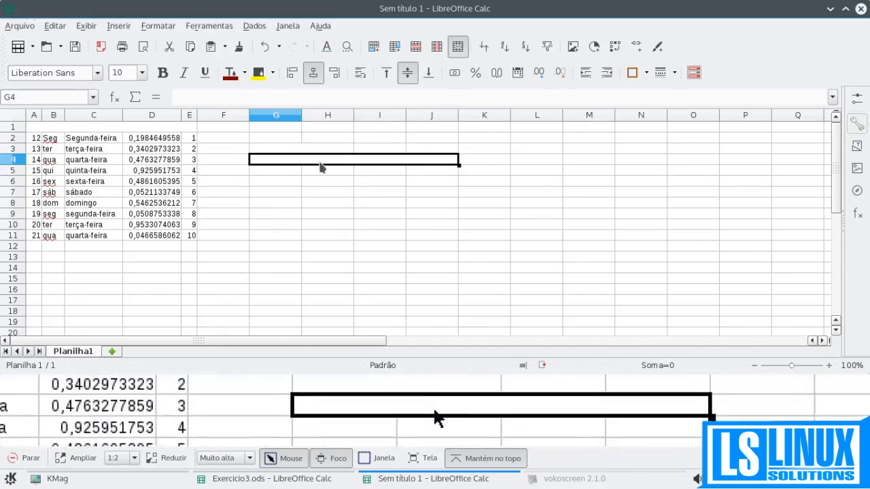
- Split the merged cells G3:H3 and G4:J4 back into separate cells
{"action": "left_click", "coordinate": [288, 149]}
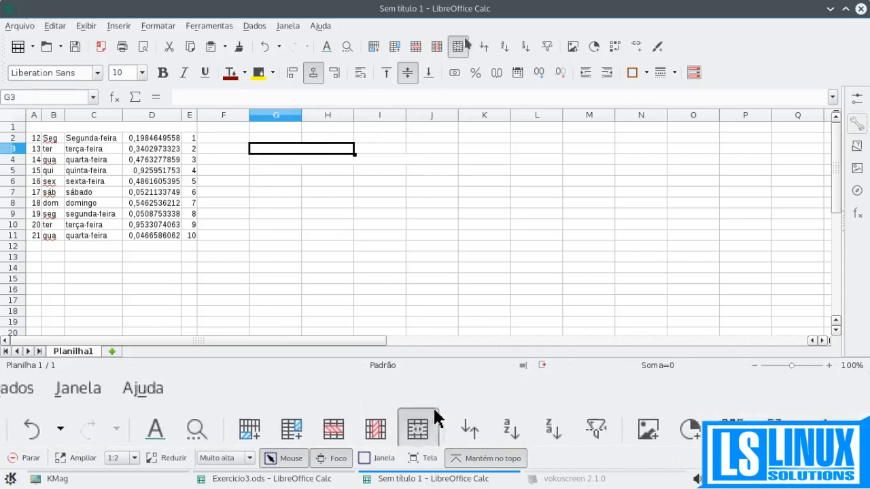
{"action": "left_click", "coordinate": [457, 46]}
{"action": "left_click", "coordinate": [366, 162]}
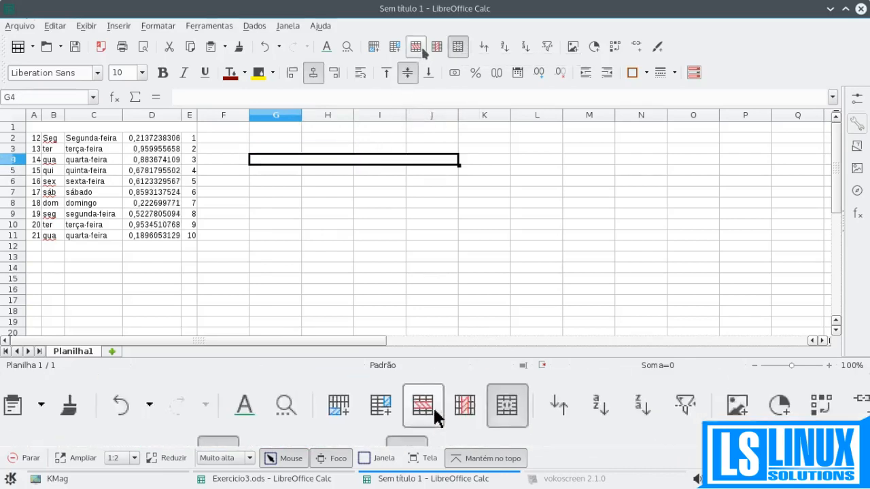
{"action": "left_click", "coordinate": [458, 47]}
{"action": "left_click", "coordinate": [296, 172]}
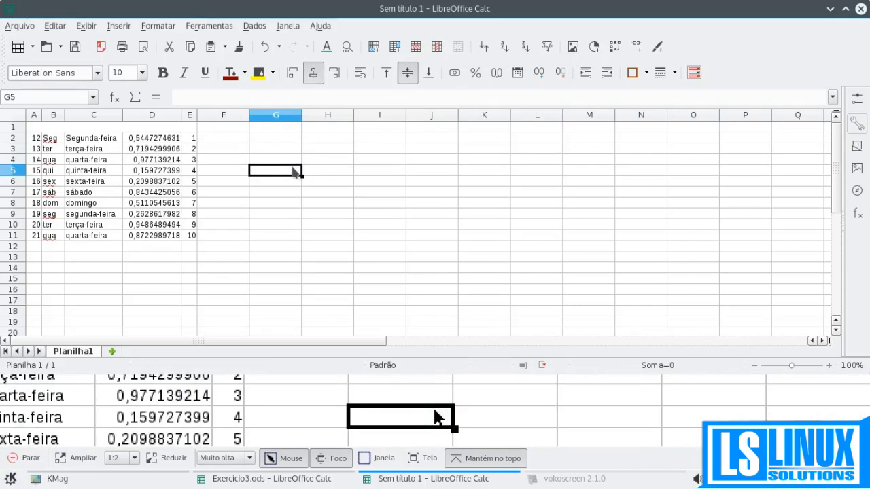
- Enter the title "Informações" in the merged cell A1:E1 and increase the height of row 1
{"action": "left_click", "coordinate": [192, 131]}
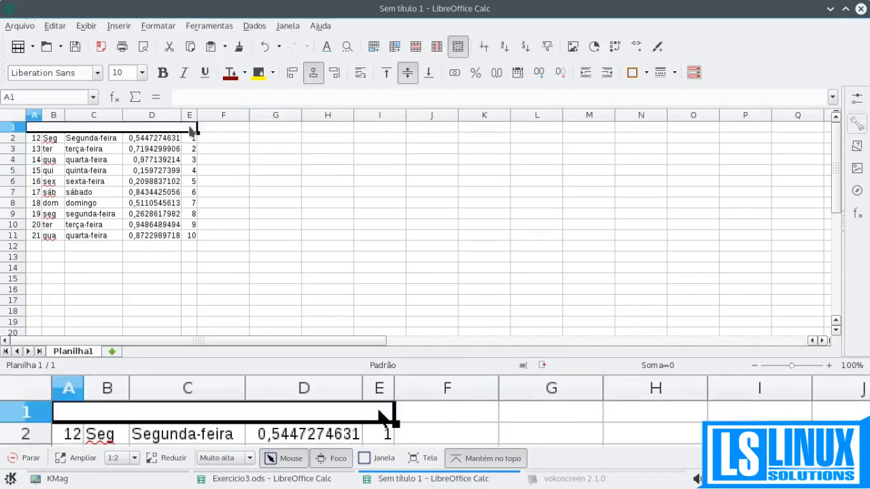
{"action": "type", "text": "Nom"}
{"action": "key", "text": "BackSpace"}
{"action": "key", "text": "BackSpace"}
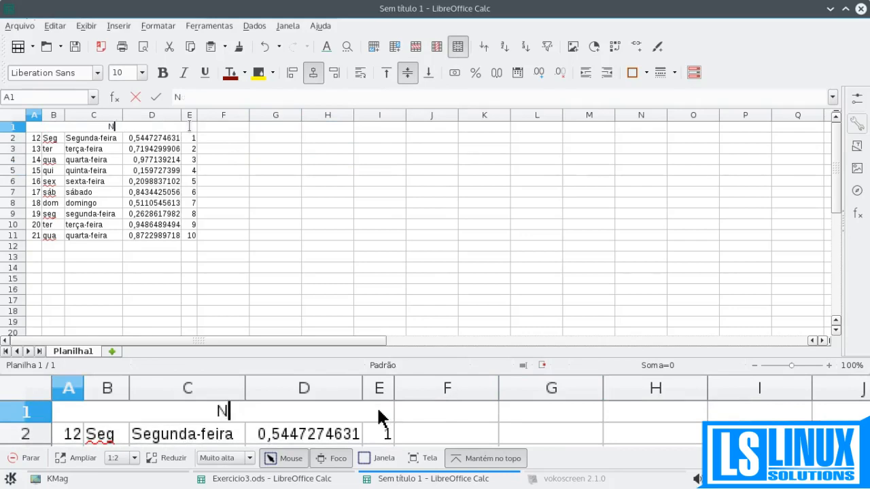
{"action": "type", "text": "Informações"}
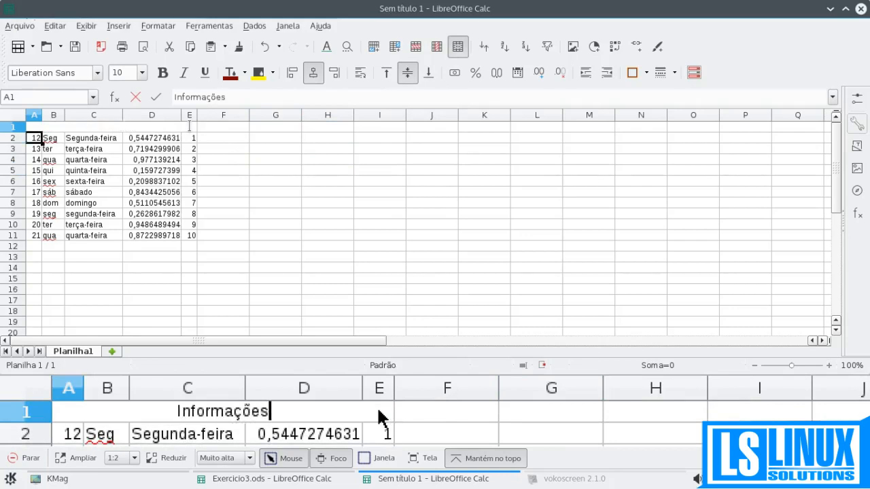
{"action": "key", "text": "Return"}
{"action": "left_click", "coordinate": [152, 129]}
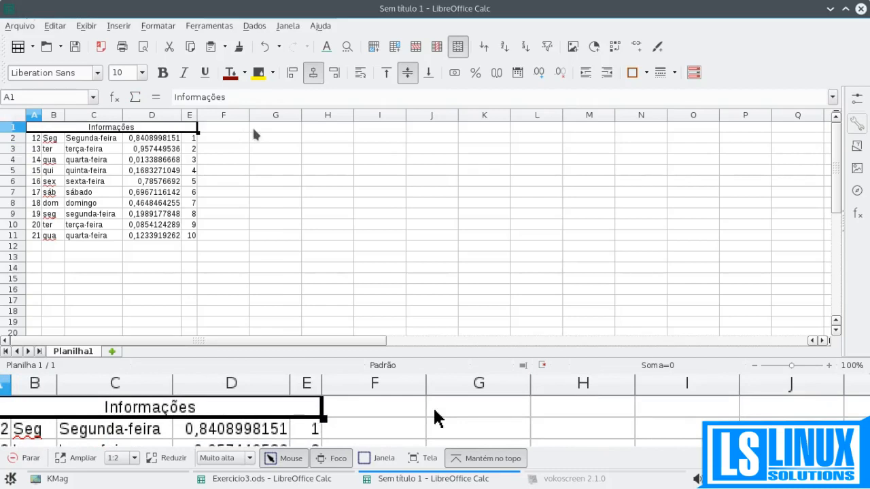
{"action": "left_click_drag", "start_coordinate": [18, 133], "coordinate": [19, 145]}
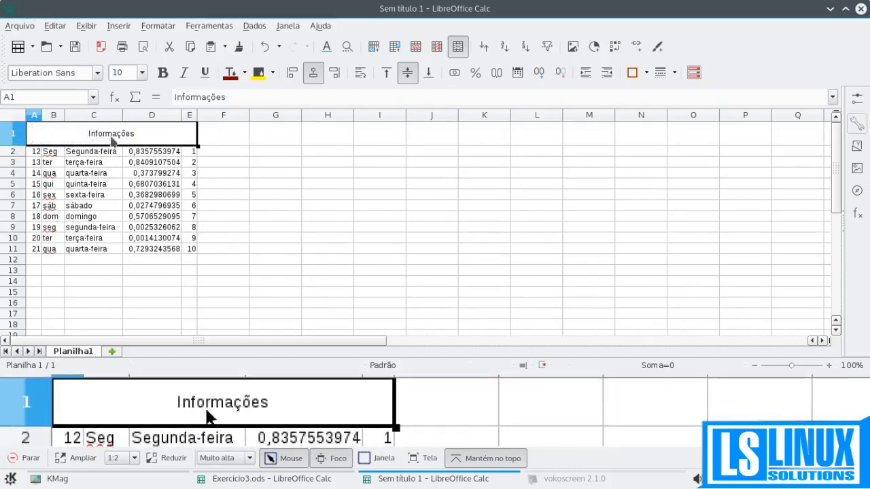
- Make the "Informações" title bold and set its font color to Azul 2
{"action": "left_click", "coordinate": [163, 73]}
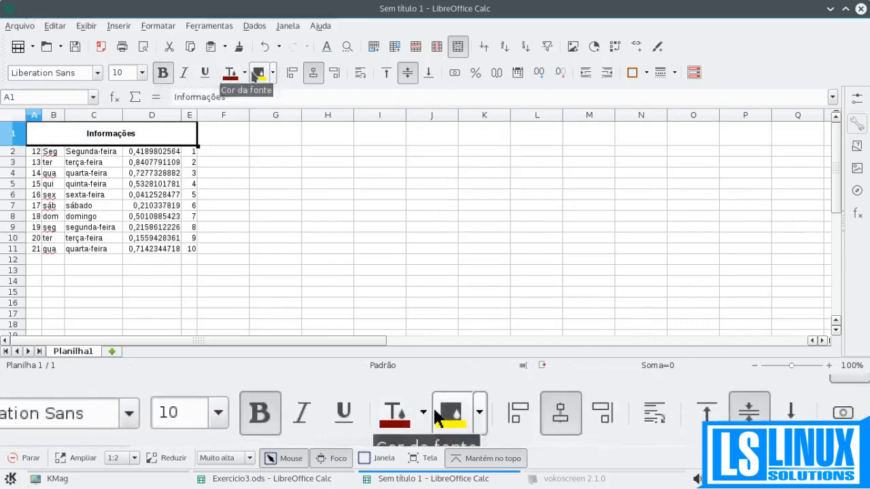
{"action": "left_click", "coordinate": [245, 72]}
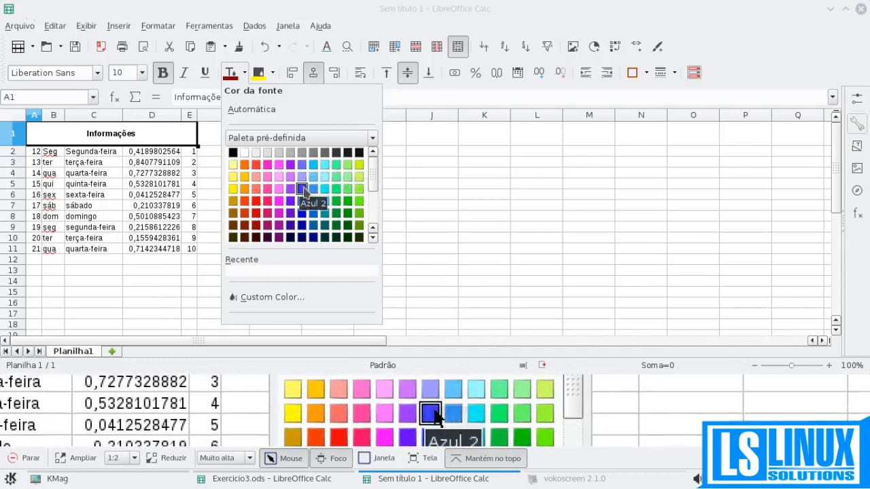
{"action": "left_click", "coordinate": [303, 178]}
{"action": "left_click", "coordinate": [254, 172]}
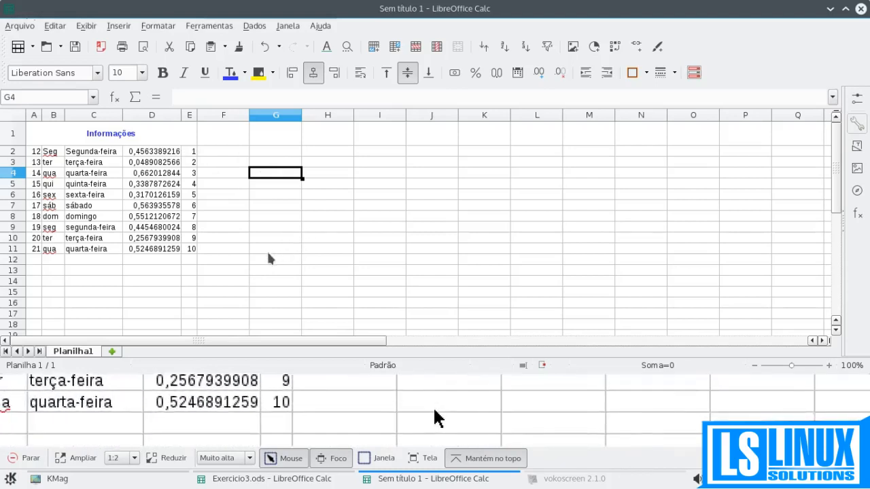
- Enter the headers "Nome", "Endereço" and "Telefone" in cells G1, H1 and I1
{"action": "left_click", "coordinate": [273, 138]}
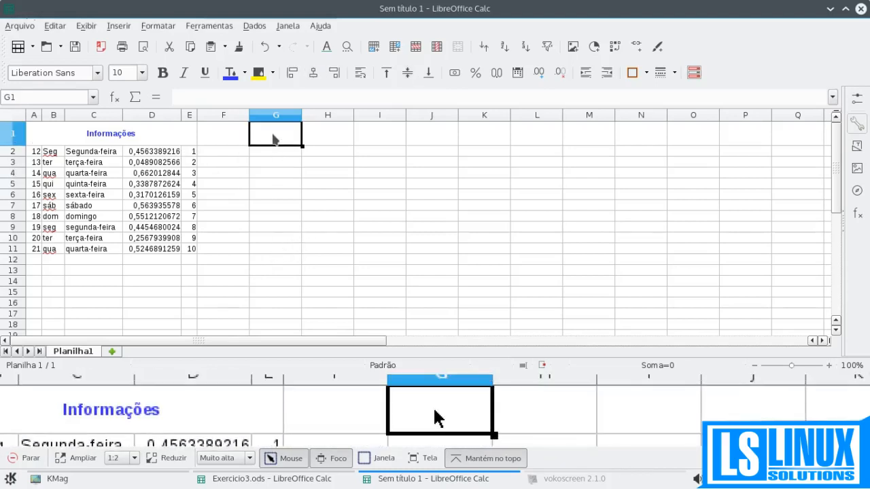
{"action": "type", "text": "Nome"}
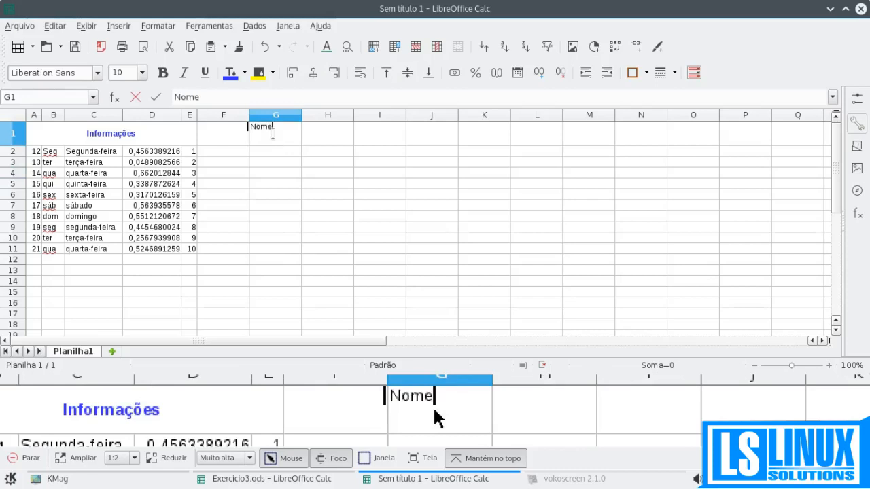
{"action": "key", "text": "Tab"}
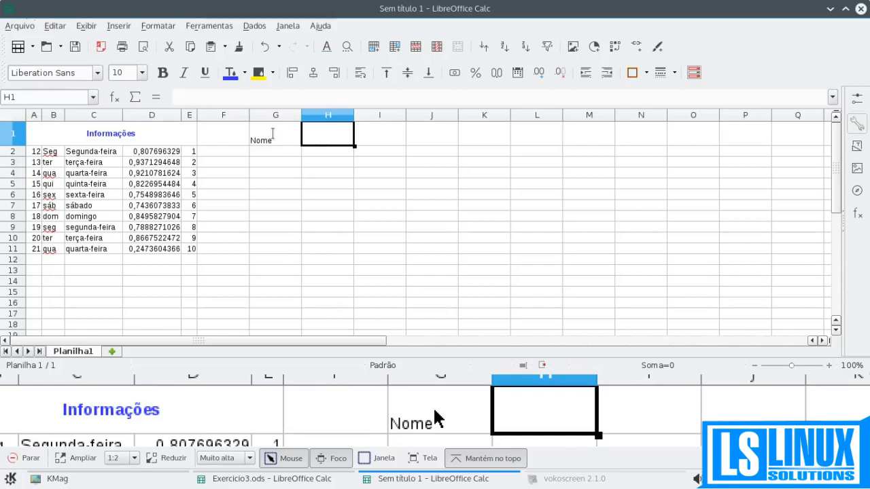
{"action": "type", "text": "ndereço"}
{"action": "key", "text": "Tab"}
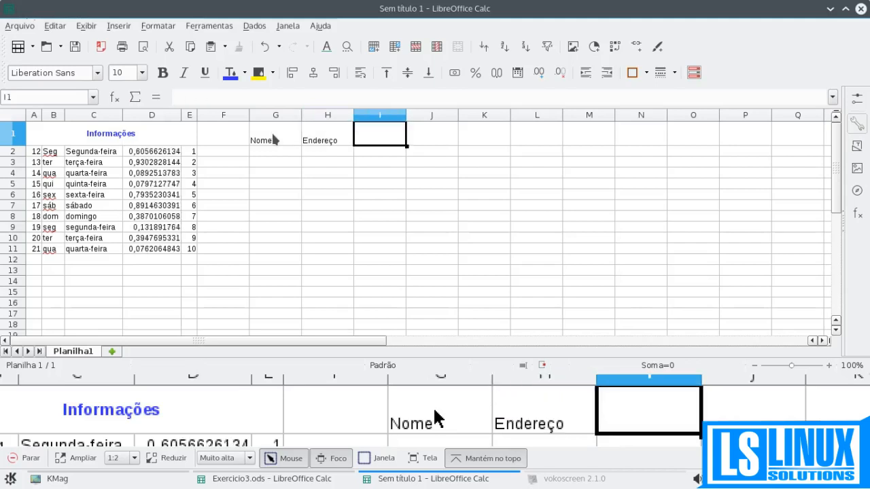
{"action": "type", "text": "Telefone"}
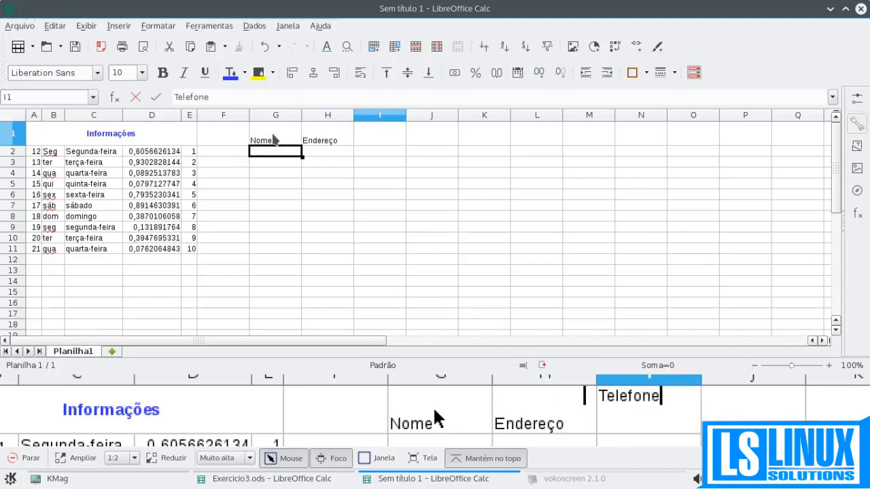
- Rotate the header text in G1:I1 to 45 degrees through the cell alignment settings
{"action": "left_click", "coordinate": [273, 135]}
{"action": "left_click_drag", "start_coordinate": [273, 139], "coordinate": [367, 138]}
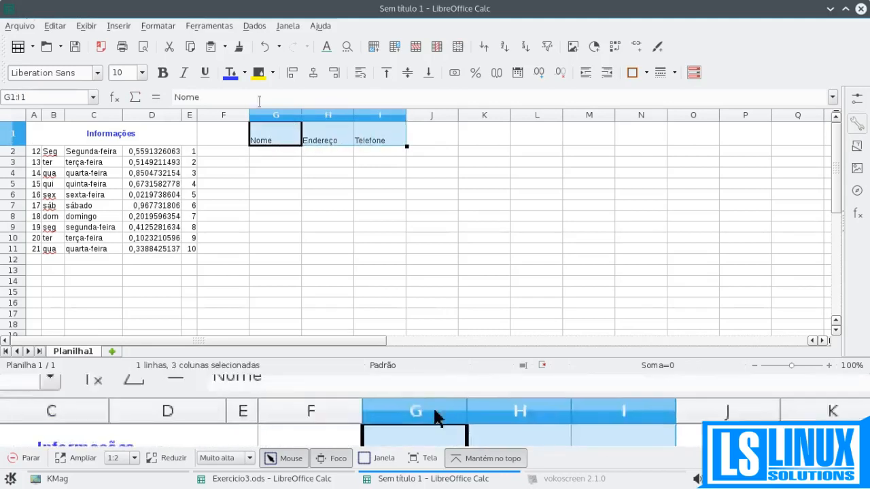
{"action": "left_click", "coordinate": [170, 27]}
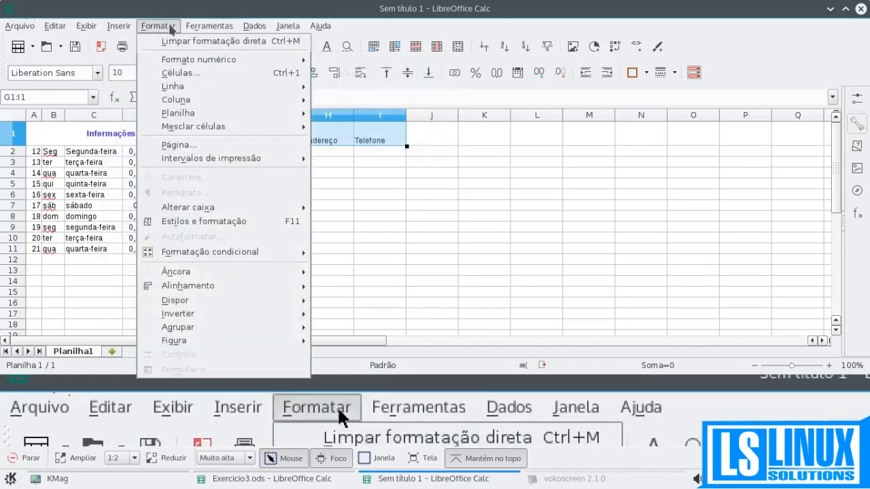
{"action": "left_click", "coordinate": [170, 28]}
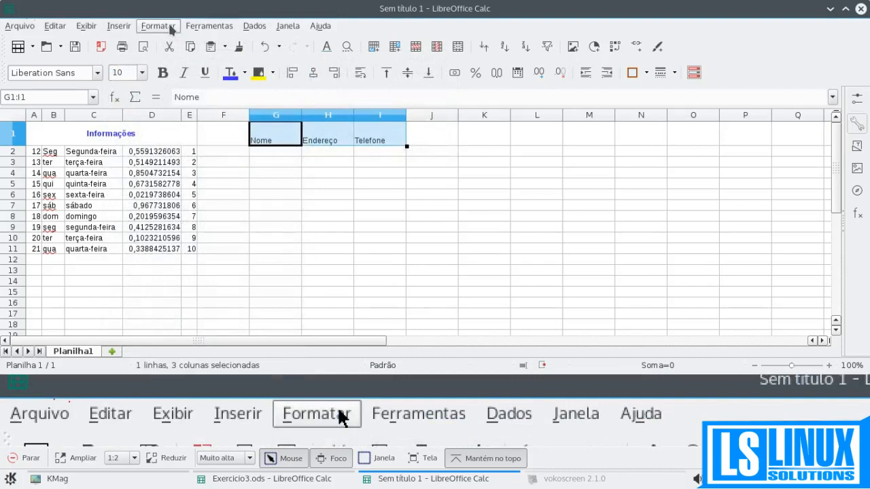
{"action": "key", "text": "ctrl+1"}
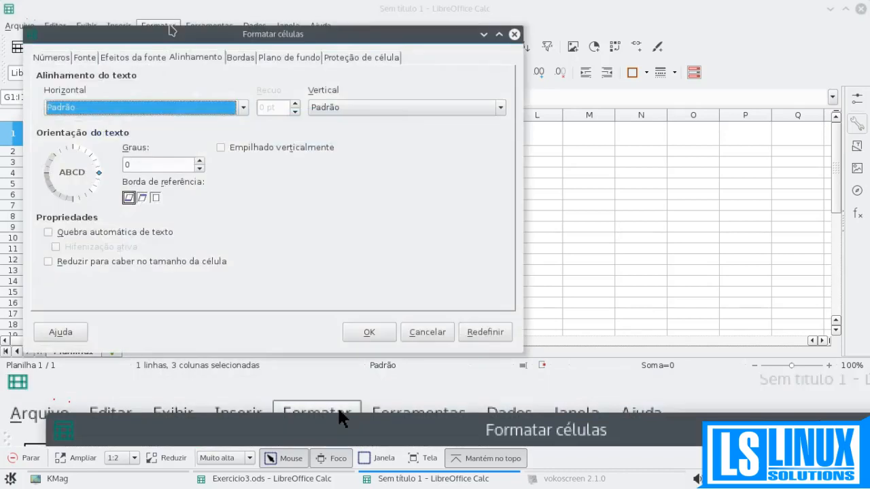
{"action": "left_click", "coordinate": [68, 58]}
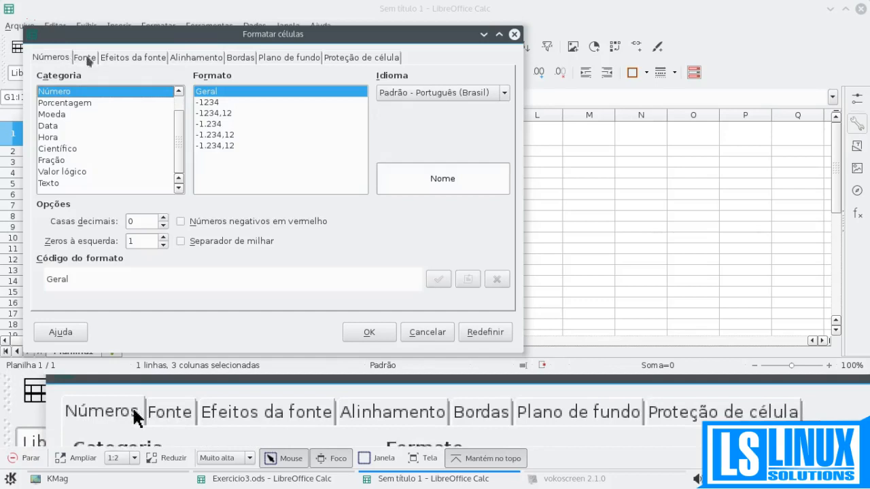
{"action": "left_click", "coordinate": [174, 58]}
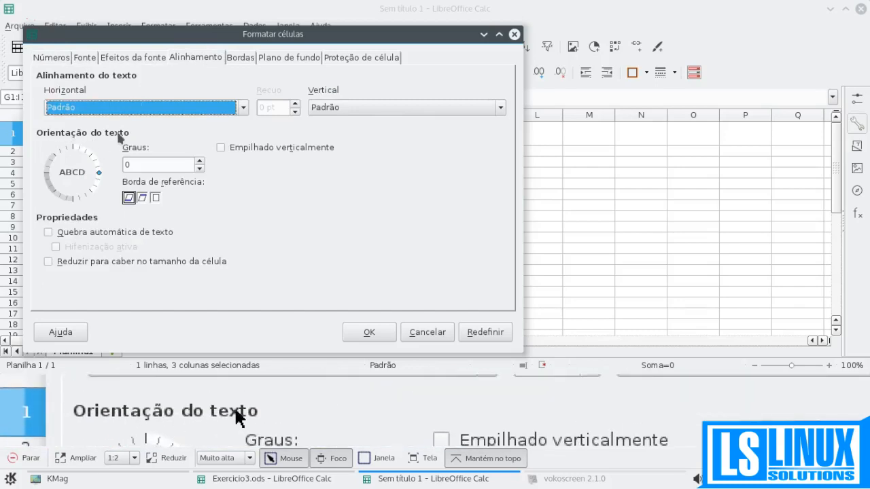
{"action": "left_click_drag", "start_coordinate": [99, 173], "coordinate": [91, 157]}
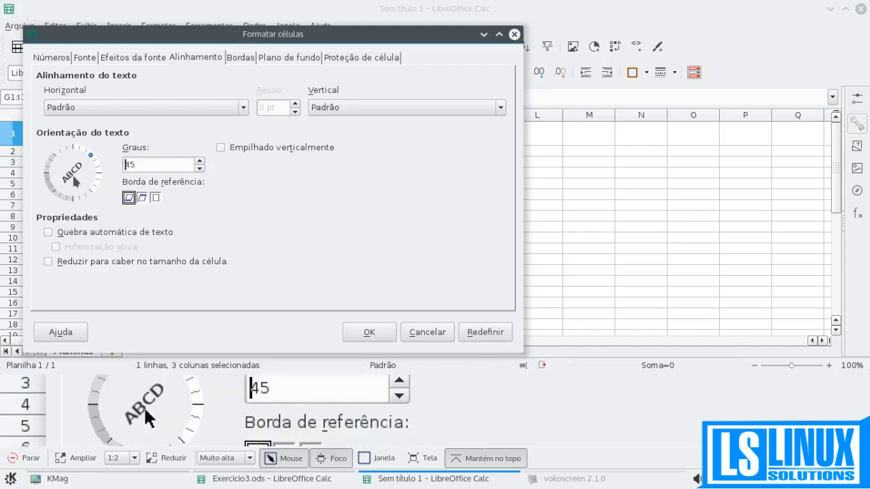
{"action": "left_click", "coordinate": [368, 331]}
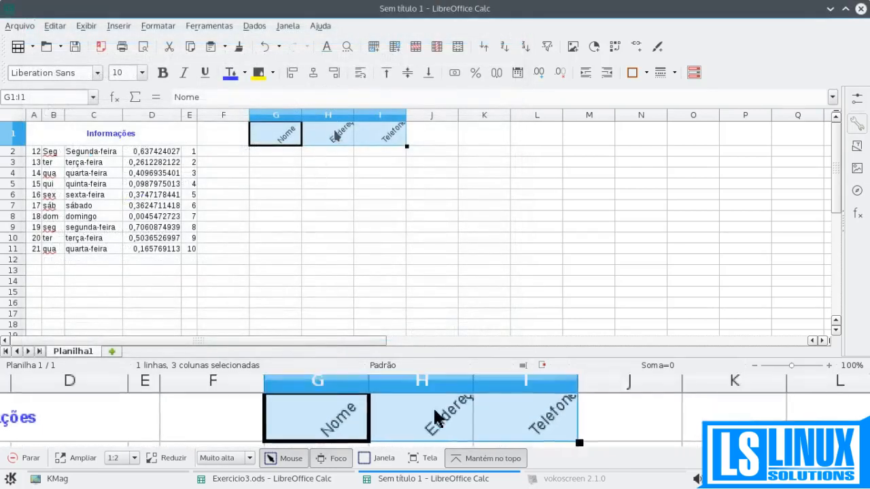
- Increase the height of row 1 and fit columns G, H and I to their optimal width
{"action": "left_click_drag", "start_coordinate": [9, 147], "coordinate": [9, 167]}
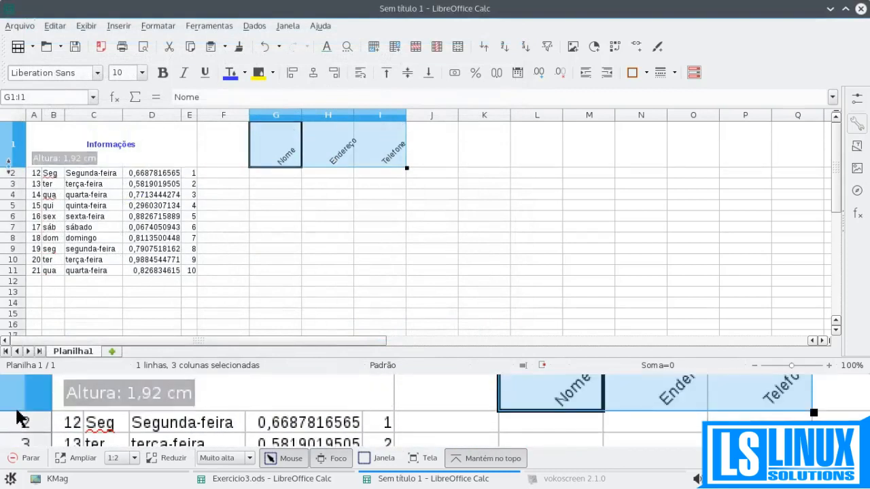
{"action": "double_click", "coordinate": [301, 115]}
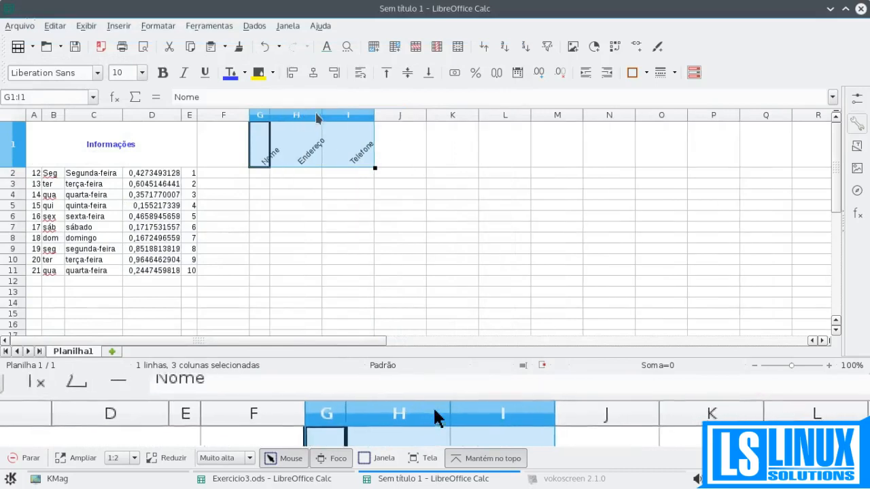
{"action": "double_click", "coordinate": [322, 115]}
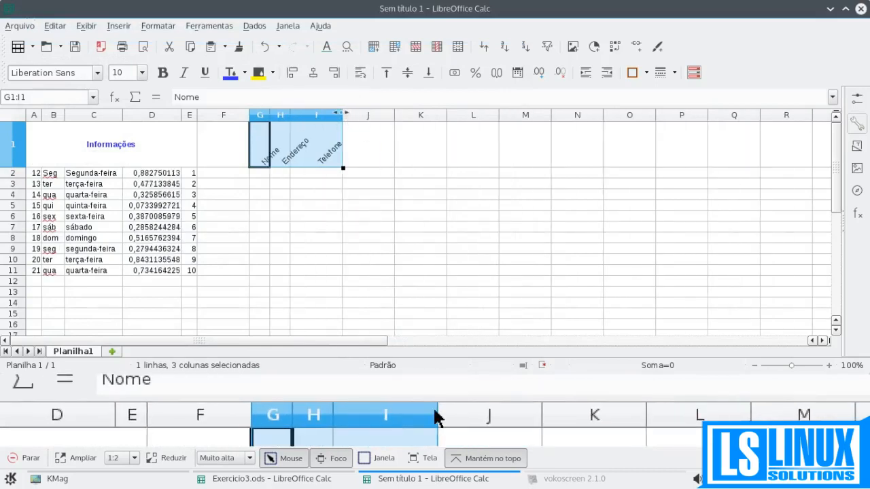
{"action": "double_click", "coordinate": [341, 115]}
{"action": "left_click", "coordinate": [318, 178]}
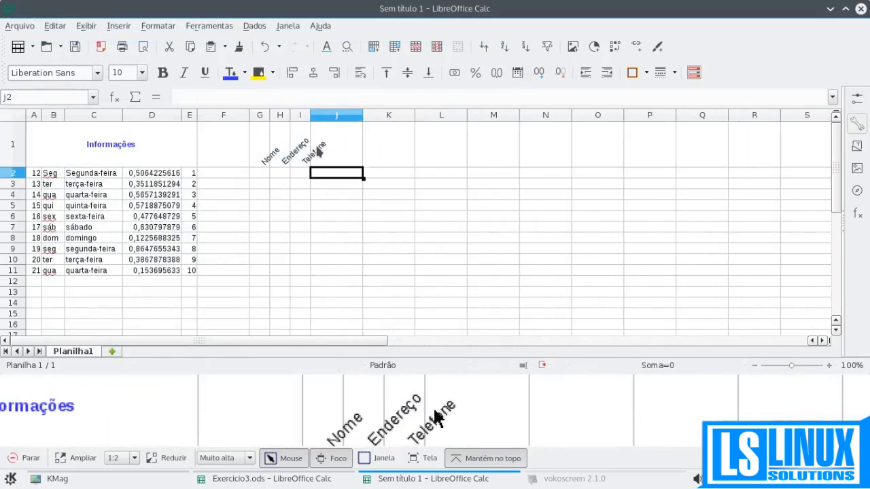
- Enter the numbers 1 and 2 in cells G2 and G3 below the rotated "Nome" header
{"action": "left_click_drag", "start_coordinate": [262, 152], "coordinate": [305, 161]}
{"action": "left_click", "coordinate": [294, 174]}
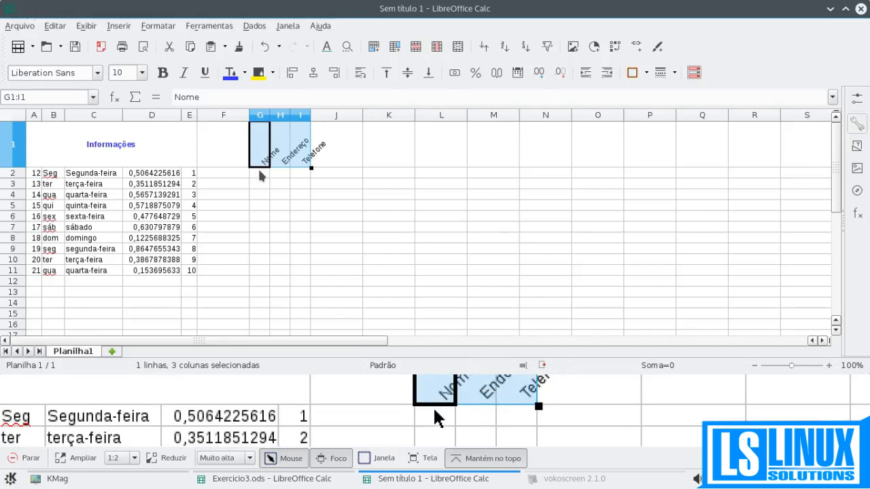
{"action": "left_click", "coordinate": [262, 173]}
{"action": "type", "text": "1"}
{"action": "key", "text": "Return"}
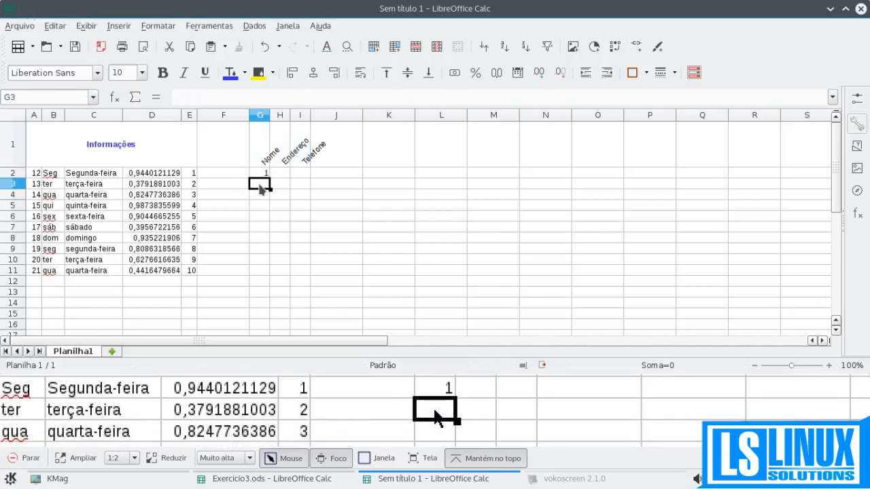
{"action": "type", "text": "2"}
{"action": "key", "text": "Return"}
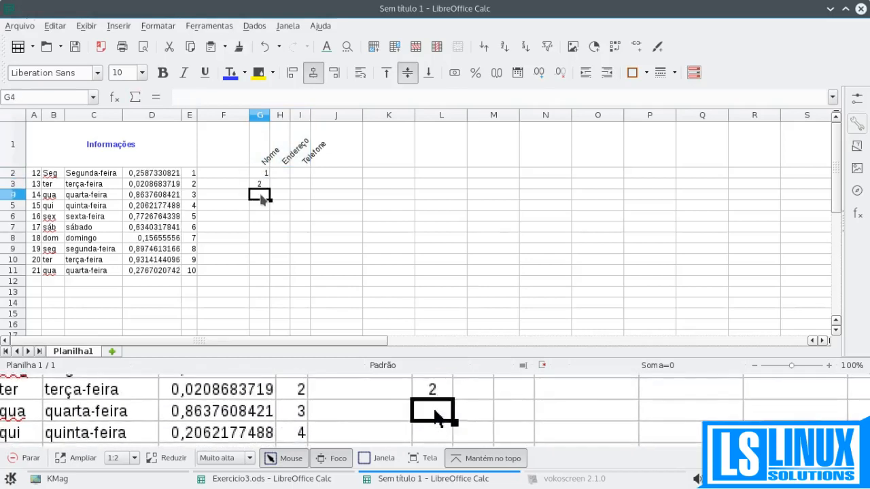
- Try widening column G, and undo the edits back to the unrotated headers and original row and column sizes
{"action": "left_click_drag", "start_coordinate": [270, 115], "coordinate": [298, 114]}
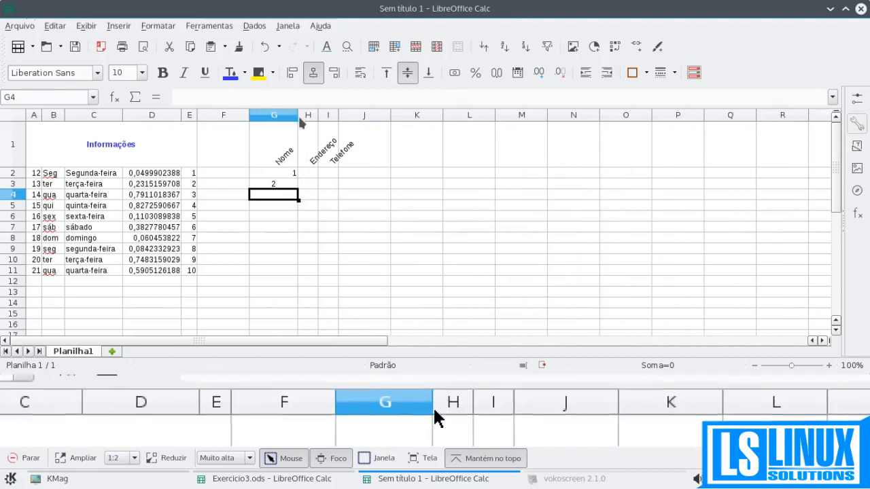
{"action": "left_click", "coordinate": [301, 117]}
{"action": "key", "text": "ctrl+z"}
{"action": "key", "text": "ctrl+z"}
{"action": "key", "text": "ctrl+z"}
{"action": "key", "text": "ctrl+z"}
{"action": "key", "text": "ctrl+z"}
{"action": "key", "text": "ctrl+z"}
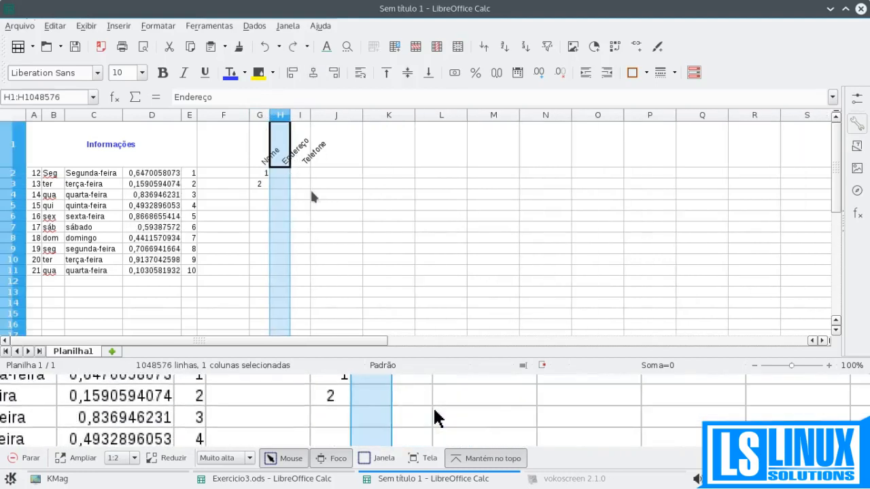
{"action": "key", "text": "ctrl+z"}
{"action": "key", "text": "ctrl+z"}
{"action": "key", "text": "ctrl+z"}
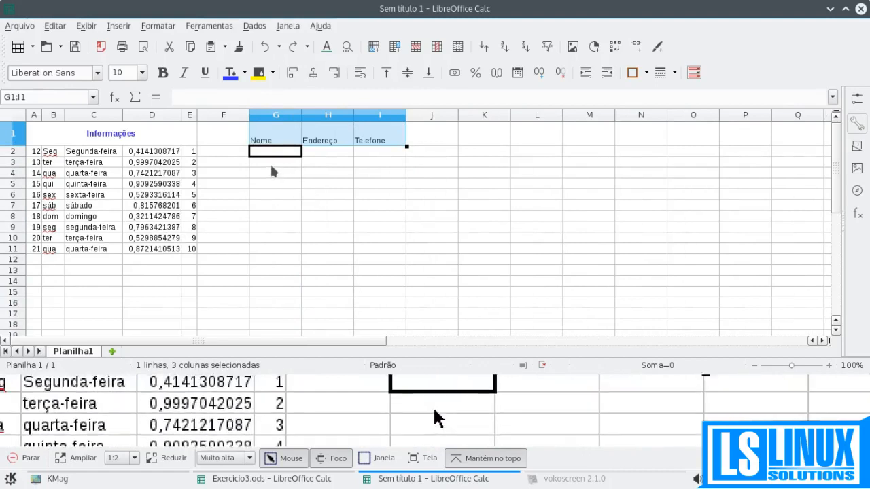
- Enter the numbers 1 to 5 in cells G2 to G6 under the "Nome" header
{"action": "left_click", "coordinate": [272, 154]}
{"action": "type", "text": "1"}
{"action": "key", "text": "Return"}
{"action": "type", "text": "2"}
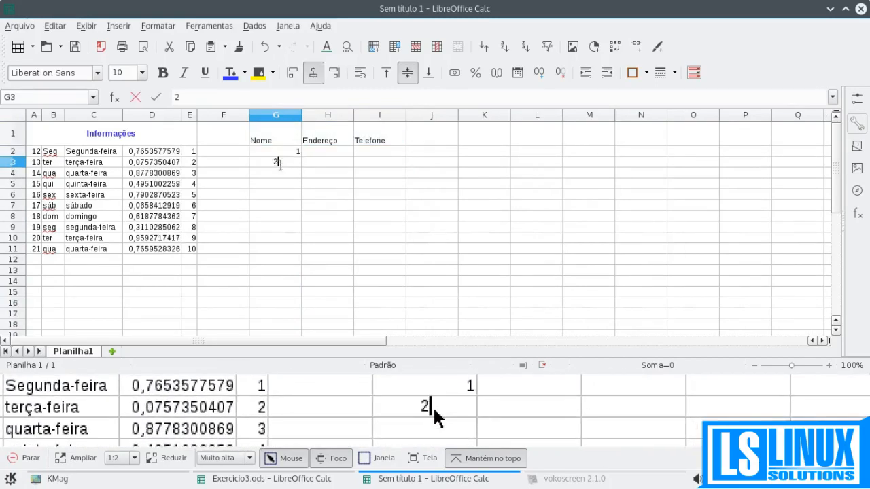
{"action": "key", "text": "Return"}
{"action": "type", "text": "3"}
{"action": "key", "text": "Return"}
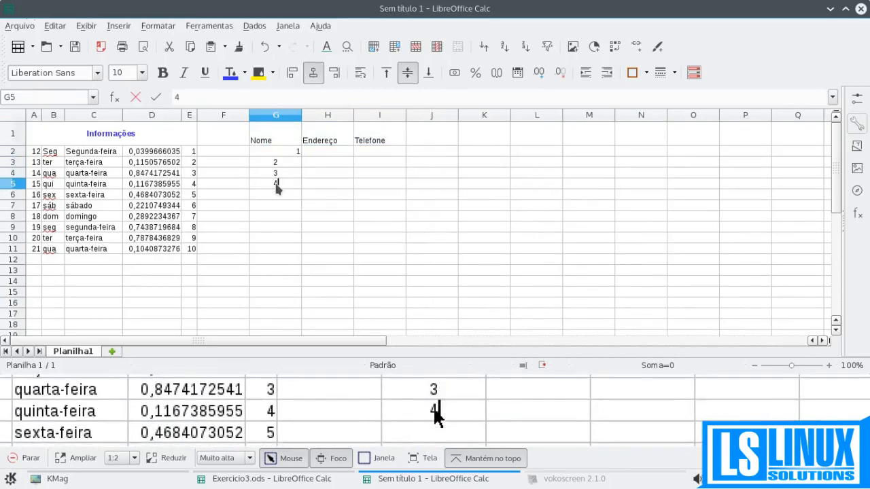
{"action": "key", "text": "Return"}
{"action": "key", "text": "Return"}
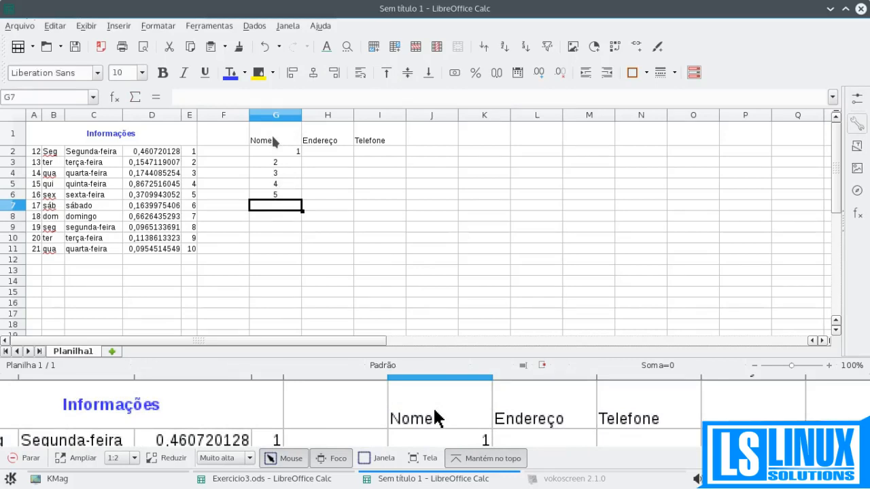
- Apply outer and inner borders to all cells in the range G1:I7
{"action": "left_click_drag", "start_coordinate": [271, 133], "coordinate": [368, 207]}
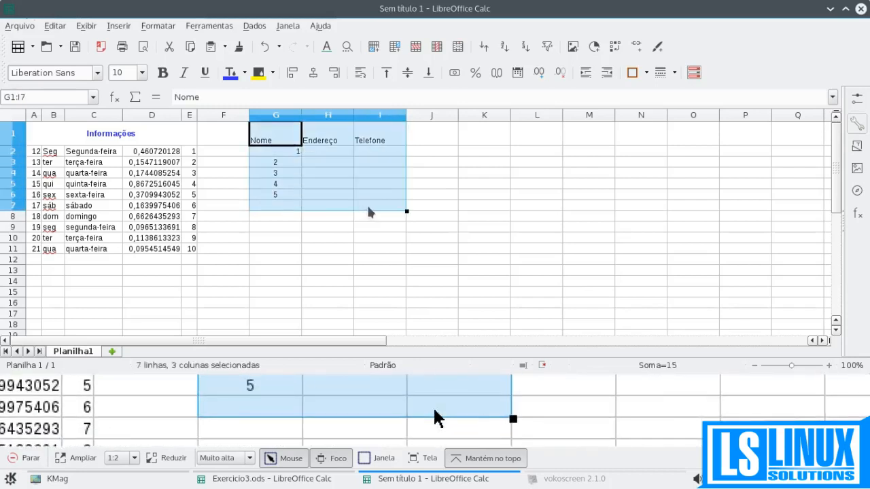
{"action": "left_click", "coordinate": [646, 72]}
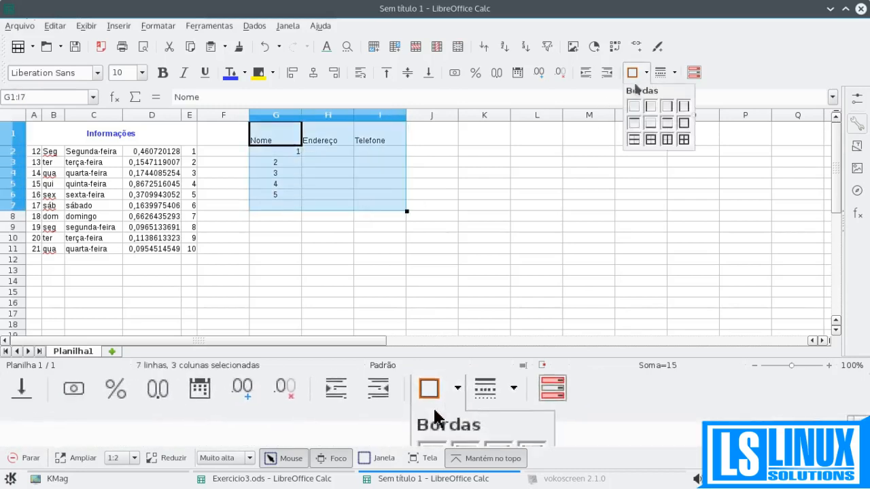
{"action": "left_click", "coordinate": [683, 140]}
{"action": "left_click", "coordinate": [331, 193]}
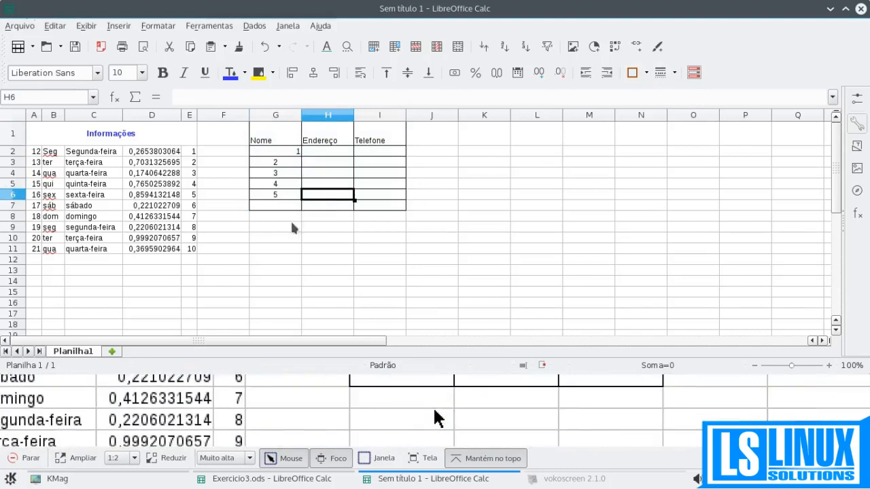
- Center the numbers in cells G2:G6 horizontally
{"action": "left_click_drag", "start_coordinate": [279, 150], "coordinate": [281, 197]}
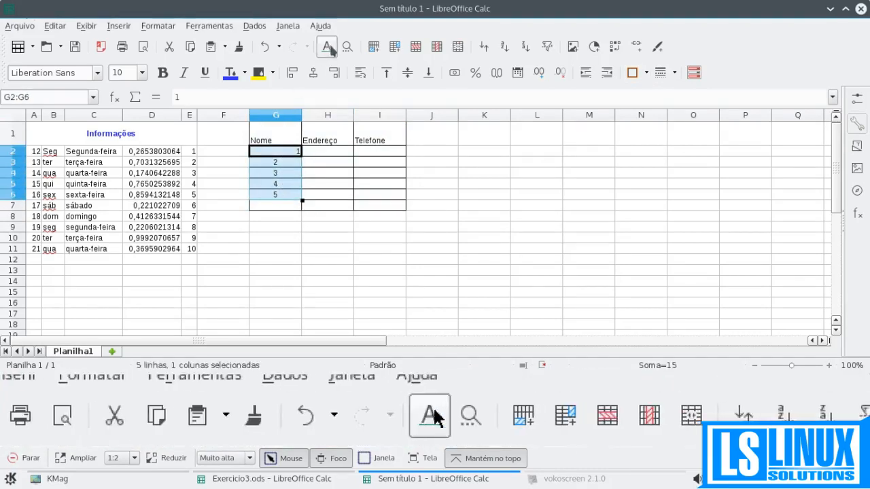
{"action": "left_click", "coordinate": [313, 72]}
{"action": "left_click", "coordinate": [292, 194]}
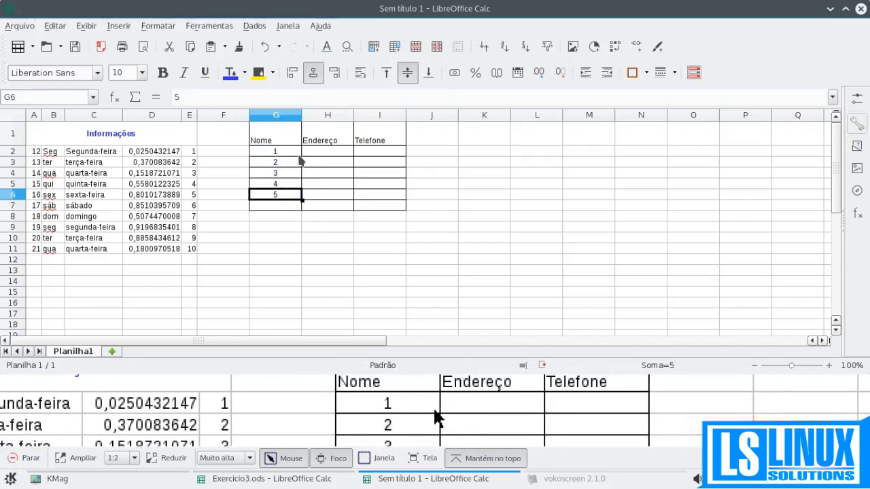
- Try rotating the headers in G1:I1 to 43 degrees with the upper cell border as reference edge, and undo it
{"action": "left_click_drag", "start_coordinate": [289, 141], "coordinate": [362, 140]}
{"action": "key", "text": "ctrl+1"}
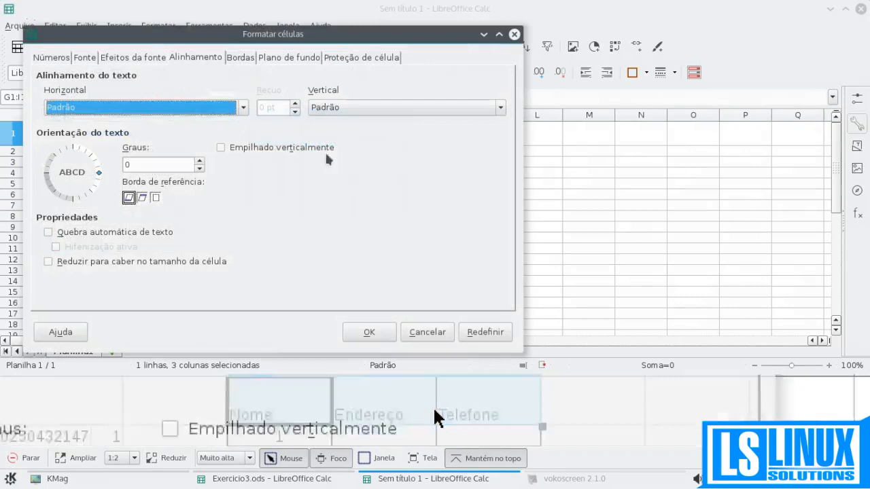
{"action": "left_click_drag", "start_coordinate": [99, 176], "coordinate": [93, 159]}
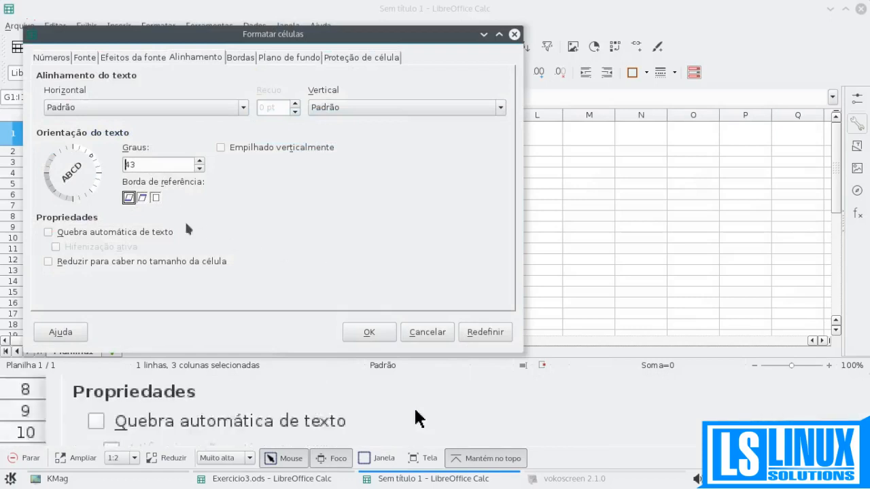
{"action": "left_click", "coordinate": [142, 197]}
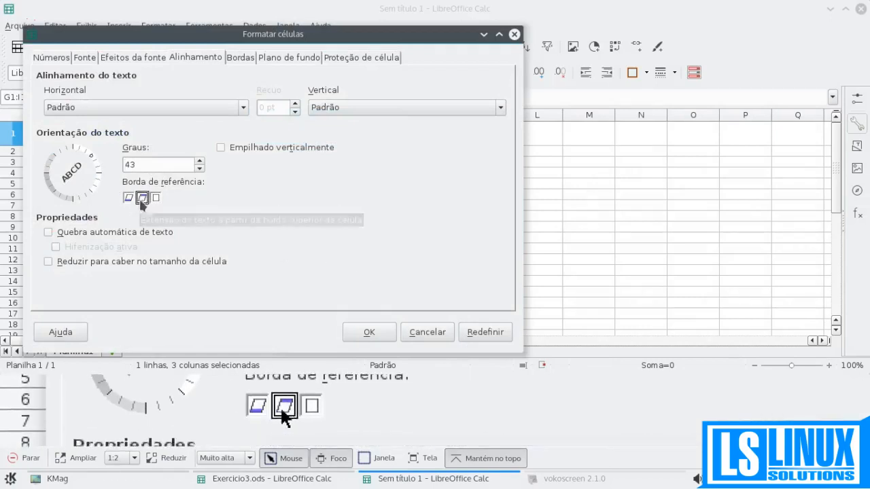
{"action": "left_click", "coordinate": [368, 332]}
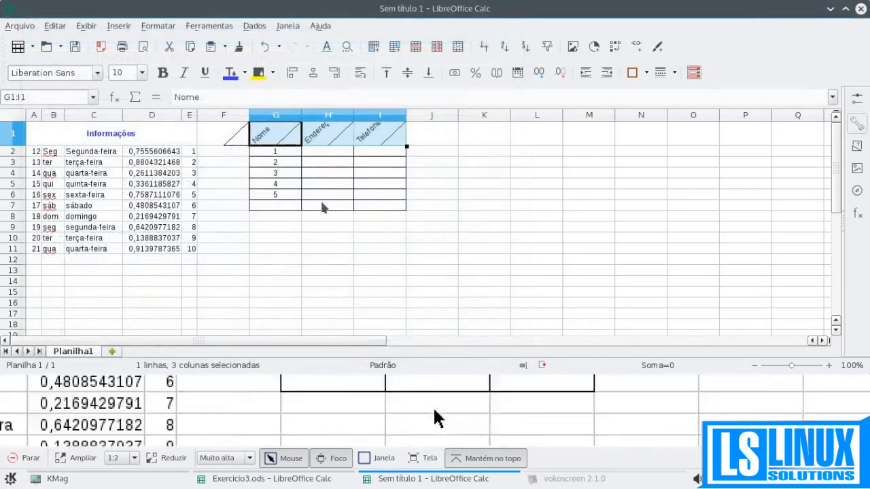
{"action": "left_click", "coordinate": [281, 165]}
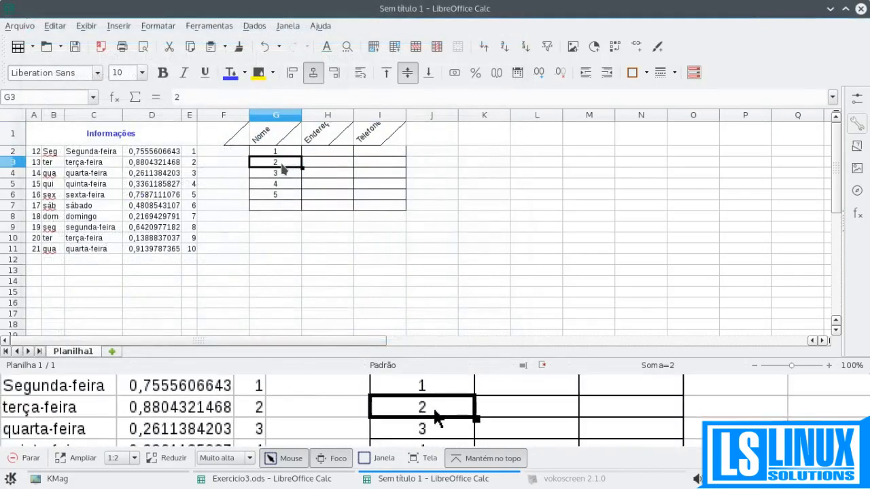
{"action": "key", "text": "ctrl+z"}
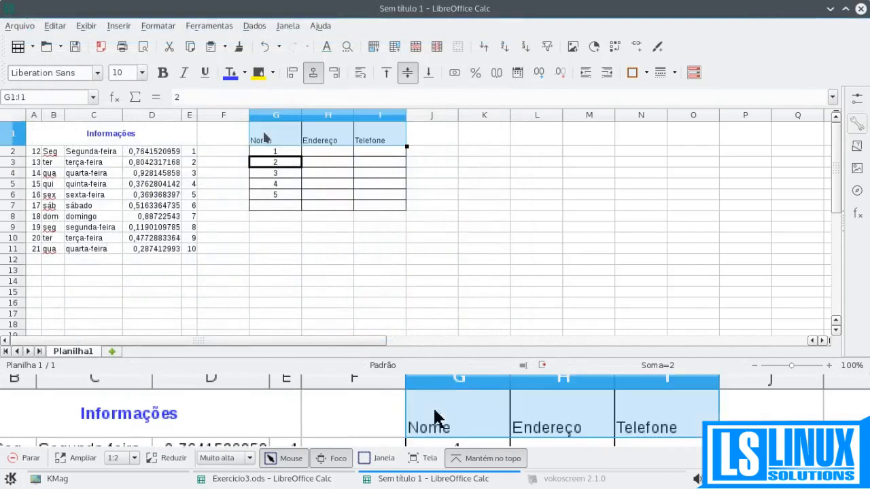
- Rotate the headers in G1:I1 to 40 degrees, using the lower cell border as the reference edge
{"action": "key", "text": "ctrl+1"}
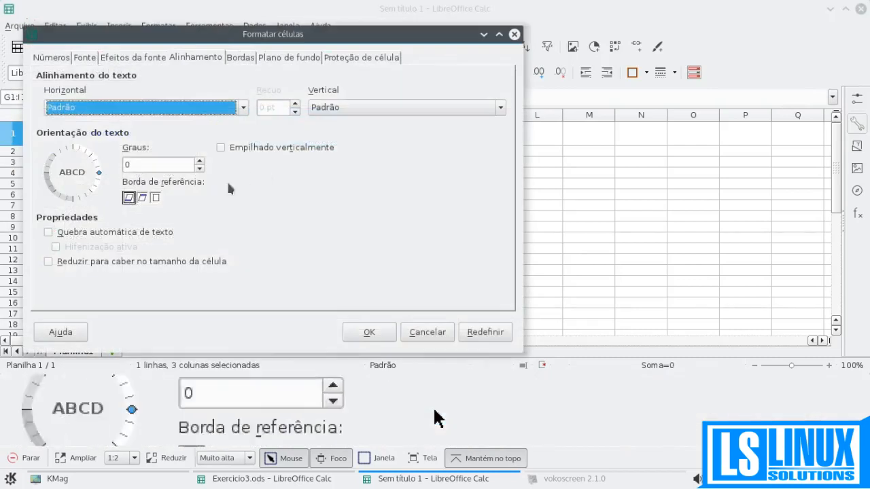
{"action": "left_click", "coordinate": [129, 197]}
{"action": "left_click", "coordinate": [199, 161]}
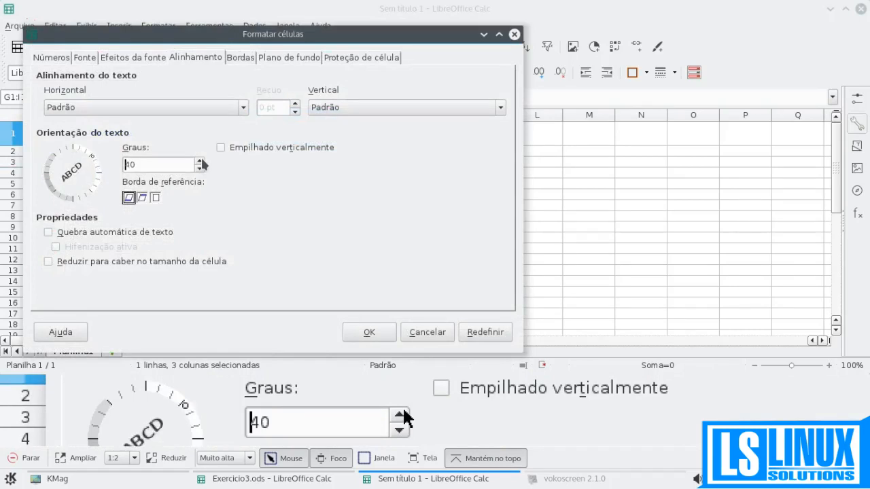
{"action": "left_click", "coordinate": [357, 330]}
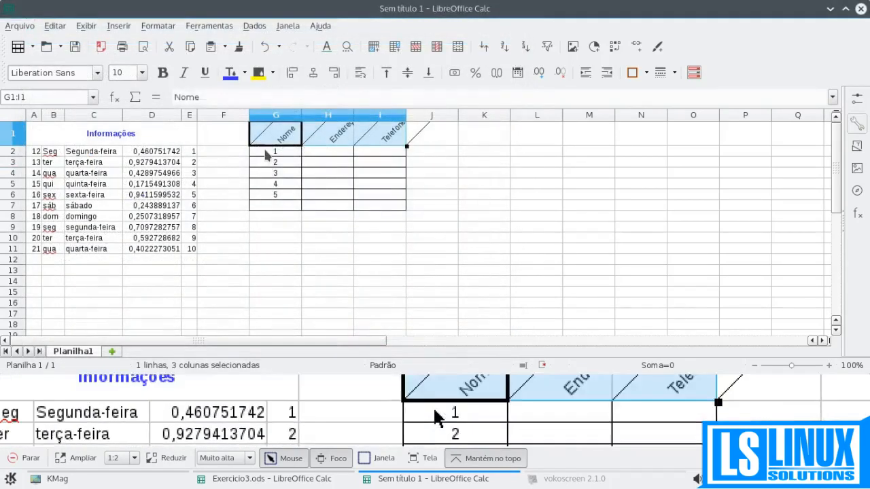
- Increase the height of row 1 so the rotated headers fit completely
{"action": "left_click", "coordinate": [266, 155]}
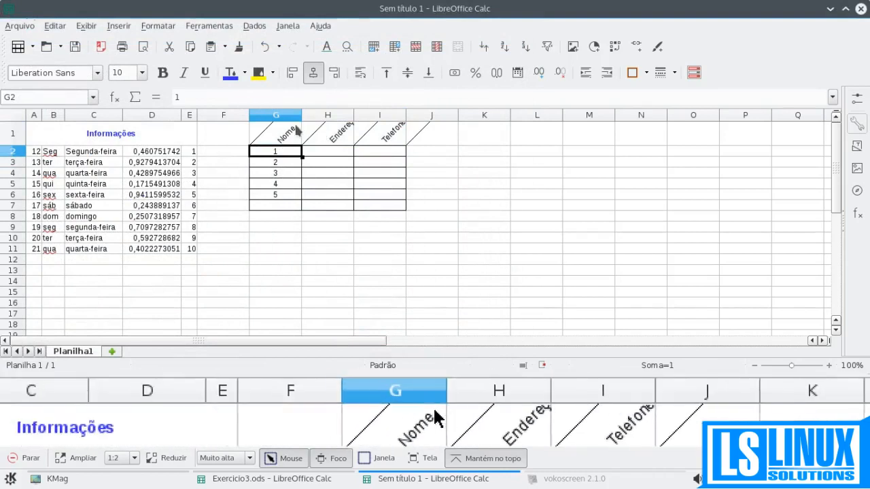
{"action": "left_click_drag", "start_coordinate": [9, 145], "coordinate": [8, 159]}
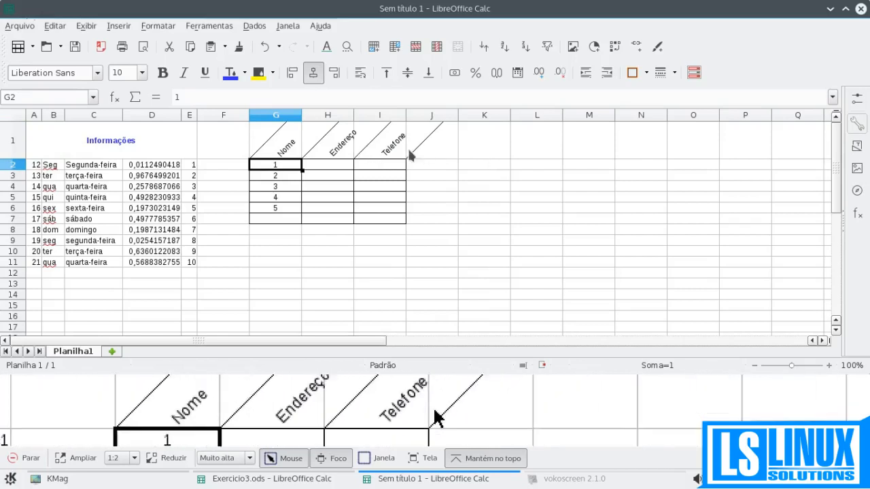
- Make the headers in G1:I1 bold and give them a bright blue background
{"action": "left_click", "coordinate": [316, 143]}
{"action": "left_click", "coordinate": [261, 146]}
{"action": "left_click_drag", "start_coordinate": [261, 146], "coordinate": [390, 148]}
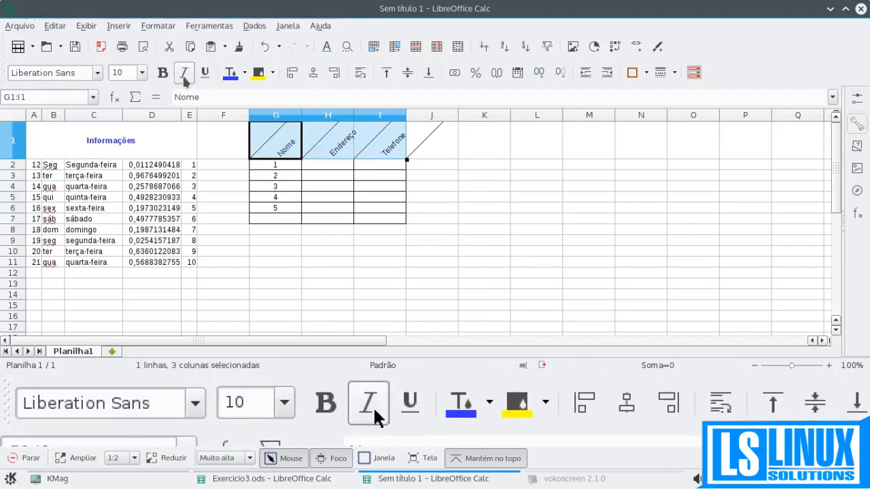
{"action": "left_click", "coordinate": [163, 74]}
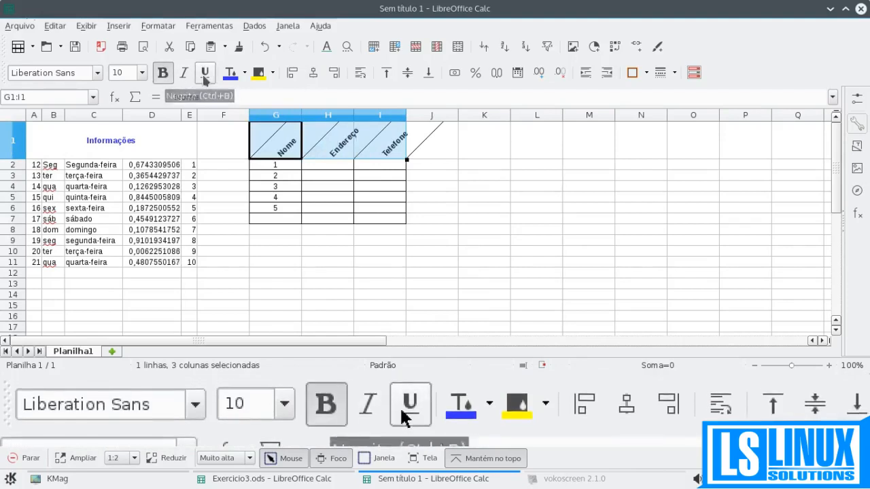
{"action": "left_click", "coordinate": [272, 73]}
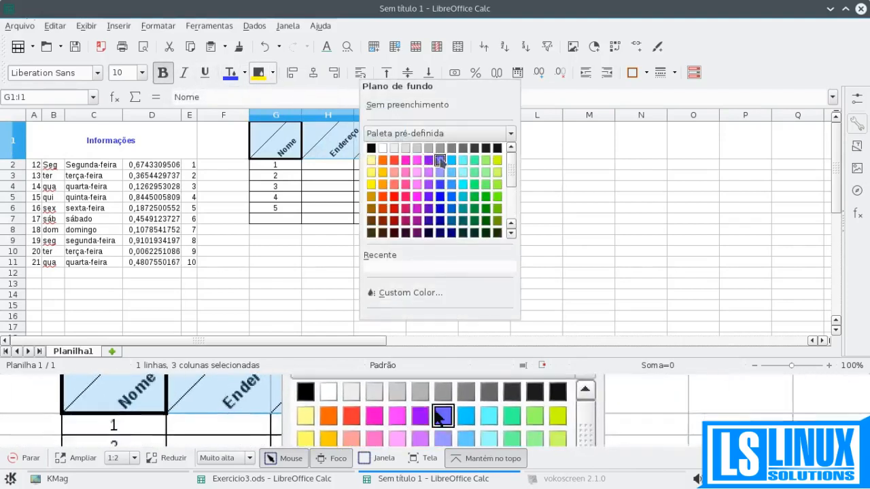
{"action": "left_click", "coordinate": [451, 160]}
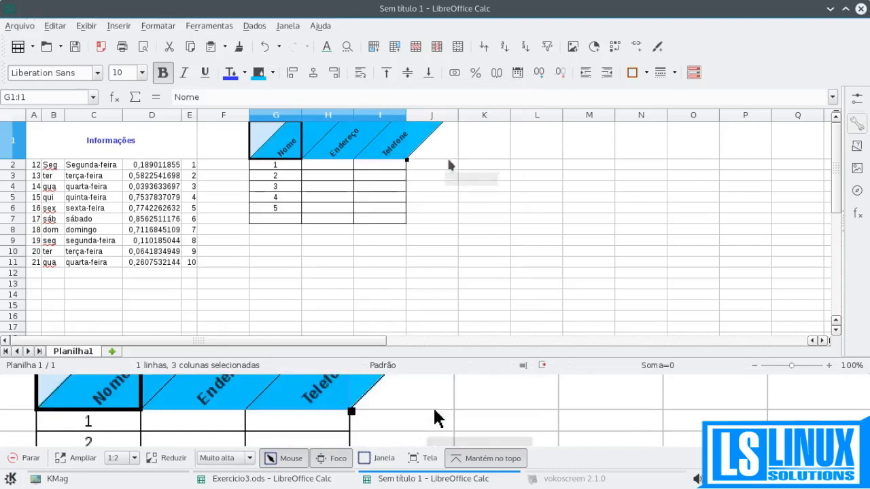
{"action": "left_click", "coordinate": [338, 176]}
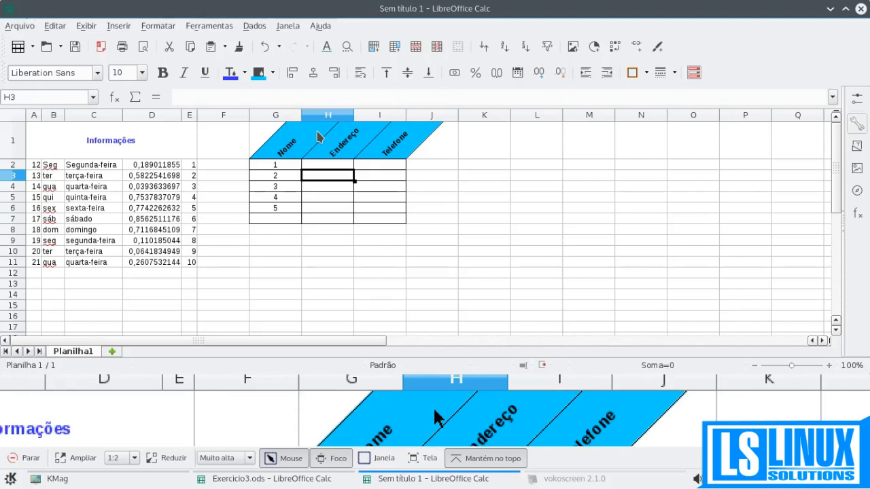
- Narrow columns G, H and I to make the table with slanted headers compact
{"action": "left_click_drag", "start_coordinate": [301, 115], "coordinate": [270, 118]}
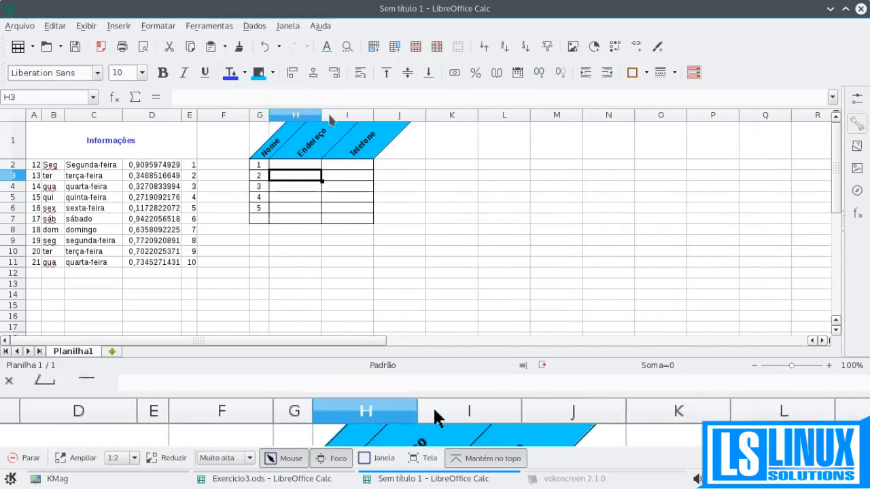
{"action": "left_click_drag", "start_coordinate": [321, 117], "coordinate": [304, 117]}
{"action": "left_click_drag", "start_coordinate": [292, 115], "coordinate": [312, 114]}
{"action": "left_click", "coordinate": [283, 197]}
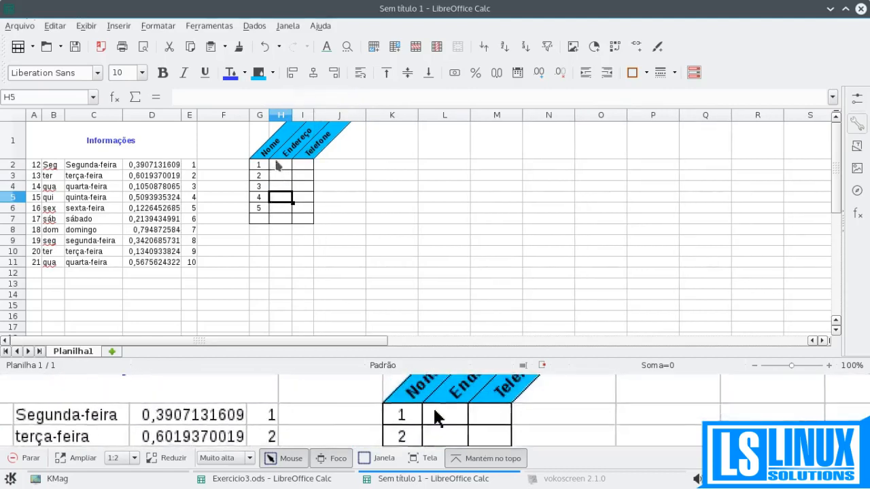